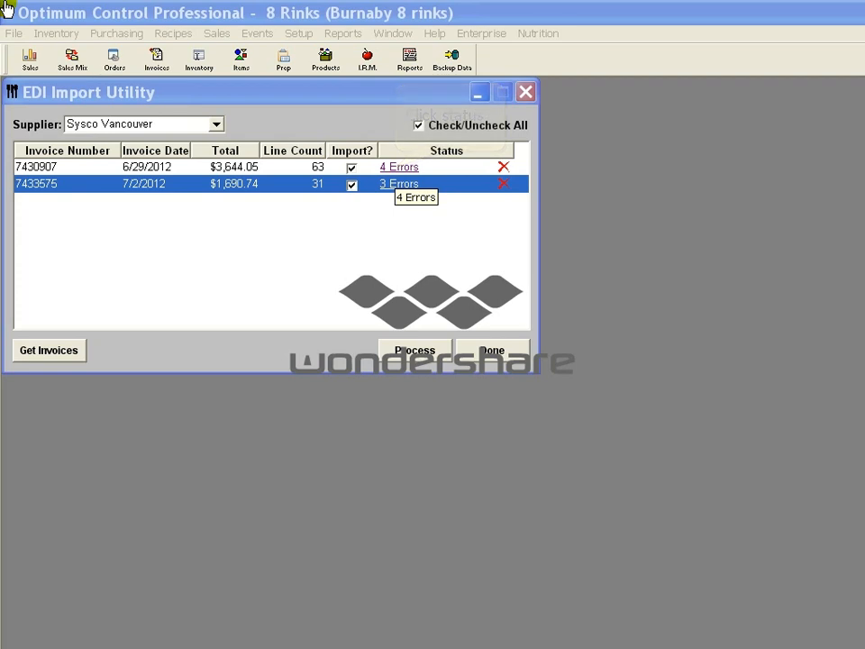
Open the import errors of the 6/29/2012 Sysco Vancouver invoice and choose Add Case Size for POPSICLE CHERRY TWIN POP.
{"action": "left_click", "coordinate": [398, 168]}
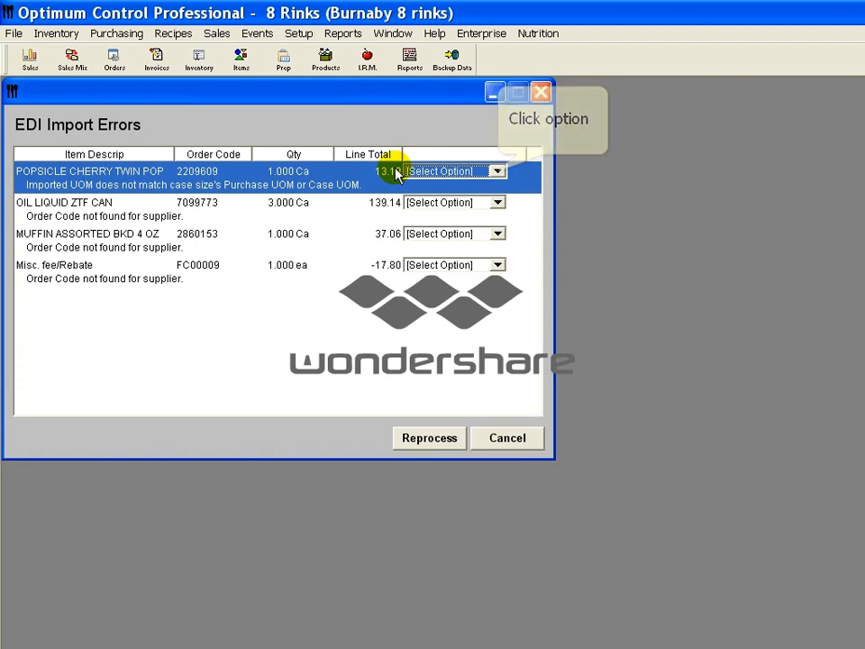
{"action": "left_click", "coordinate": [497, 171]}
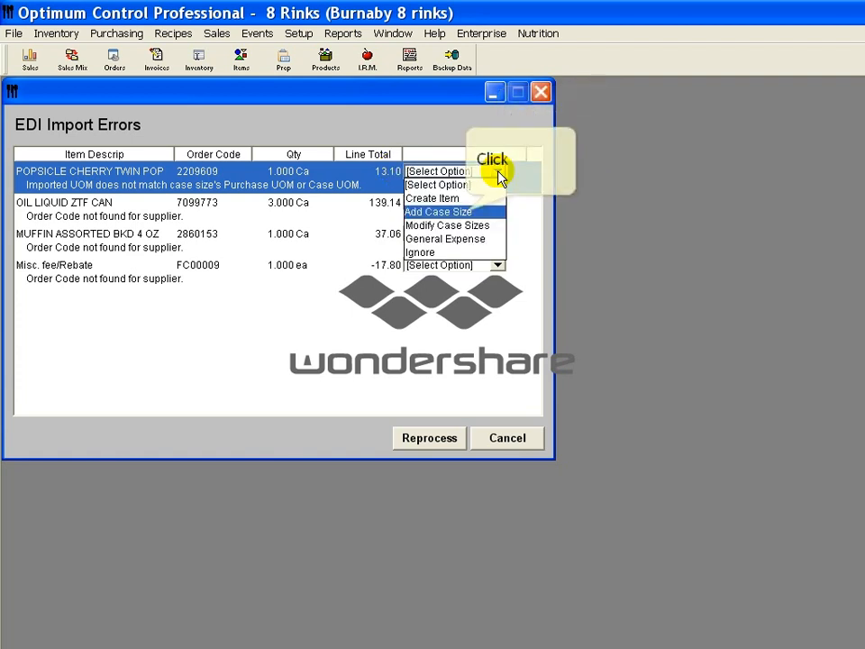
{"action": "left_click", "coordinate": [464, 212]}
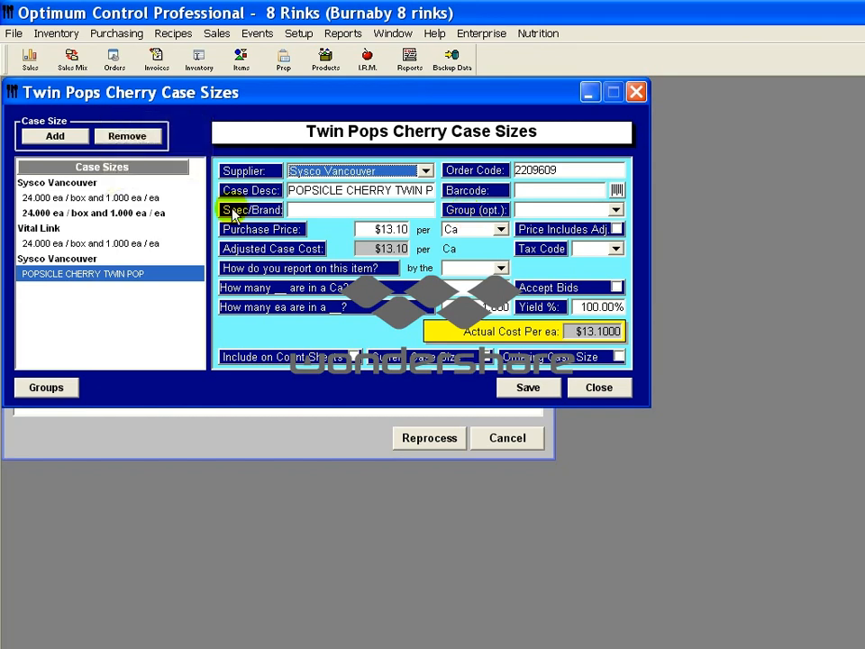
Compare the existing Sysco Vancouver case sizes, then set the POPSICLE CHERRY TWIN POP case's reporting unit to each and its quantity per case.
{"action": "left_click", "coordinate": [105, 200]}
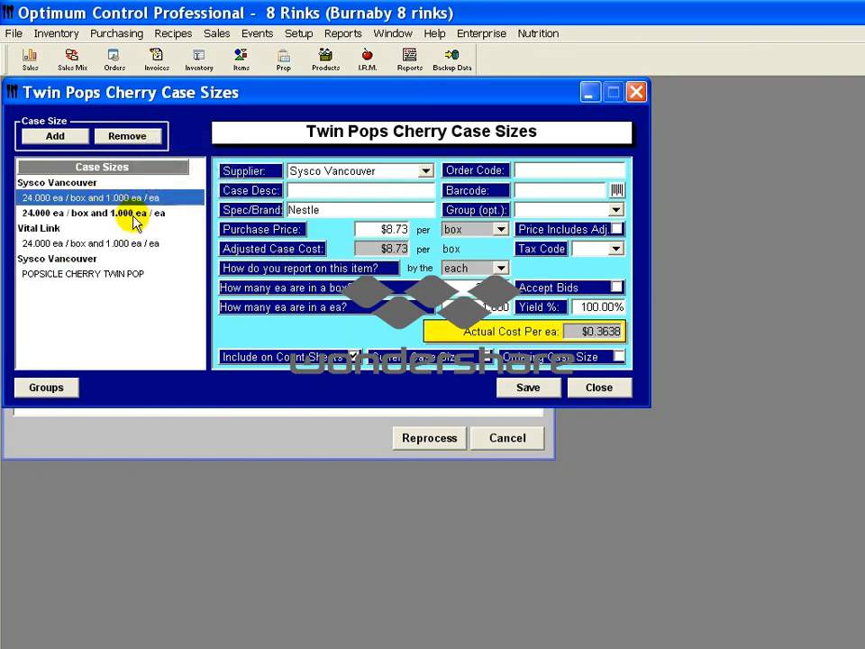
{"action": "left_click", "coordinate": [133, 218]}
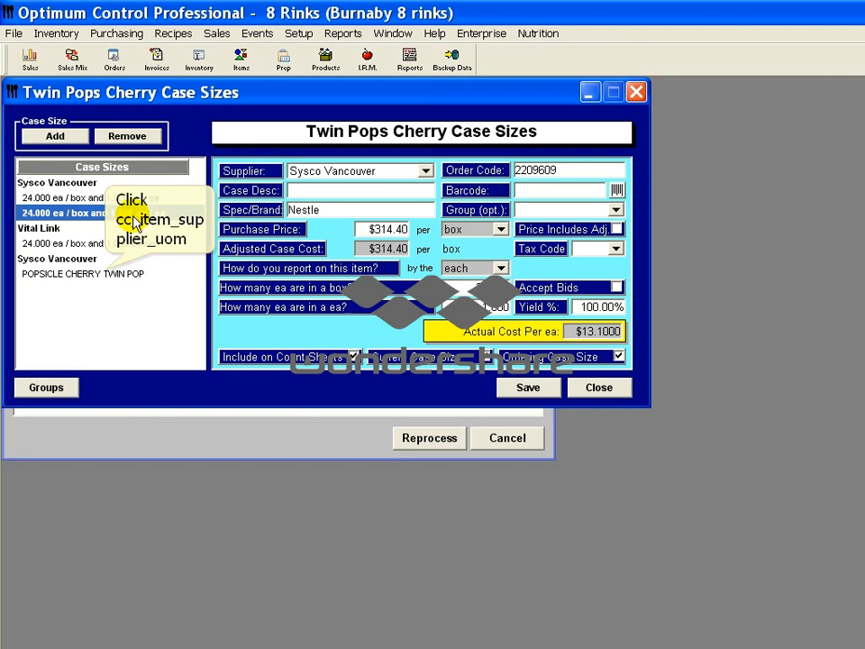
{"action": "left_click", "coordinate": [106, 274]}
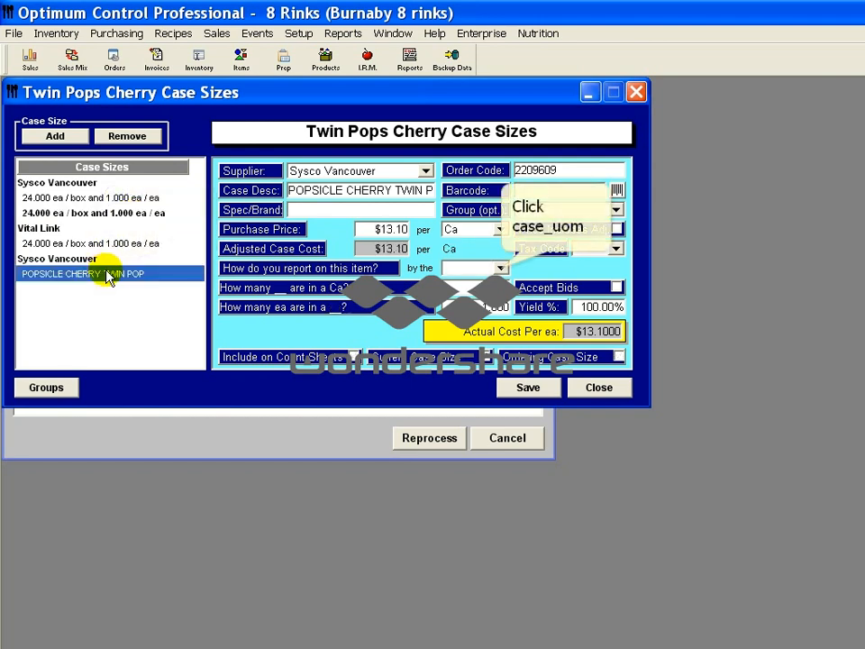
{"action": "left_click", "coordinate": [501, 268]}
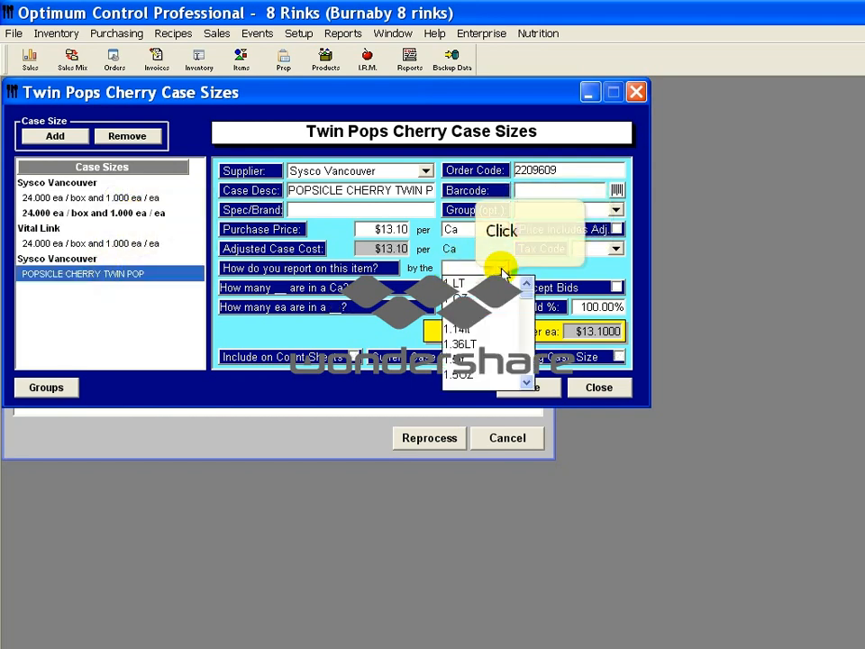
{"action": "type", "text": "each"}
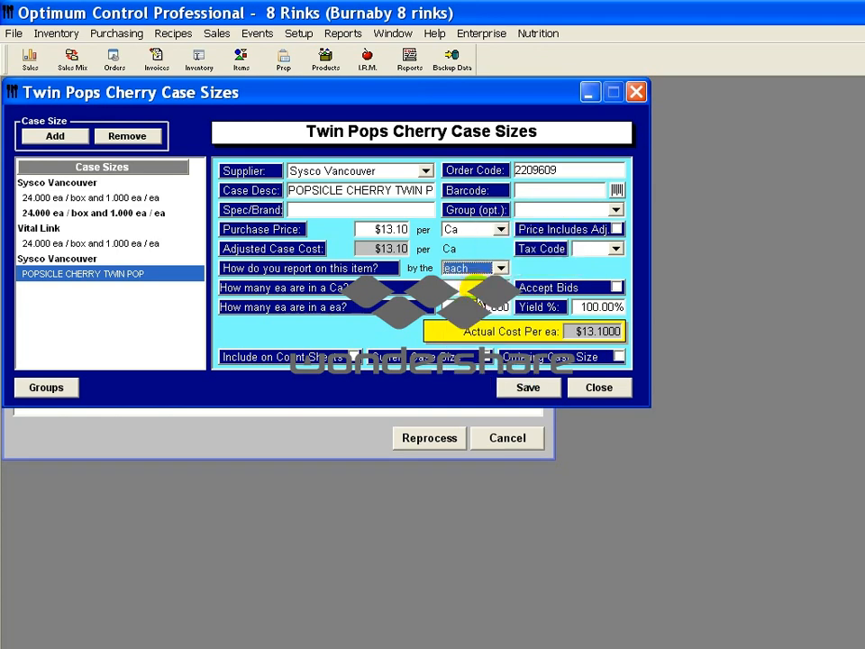
{"action": "left_click", "coordinate": [476, 288]}
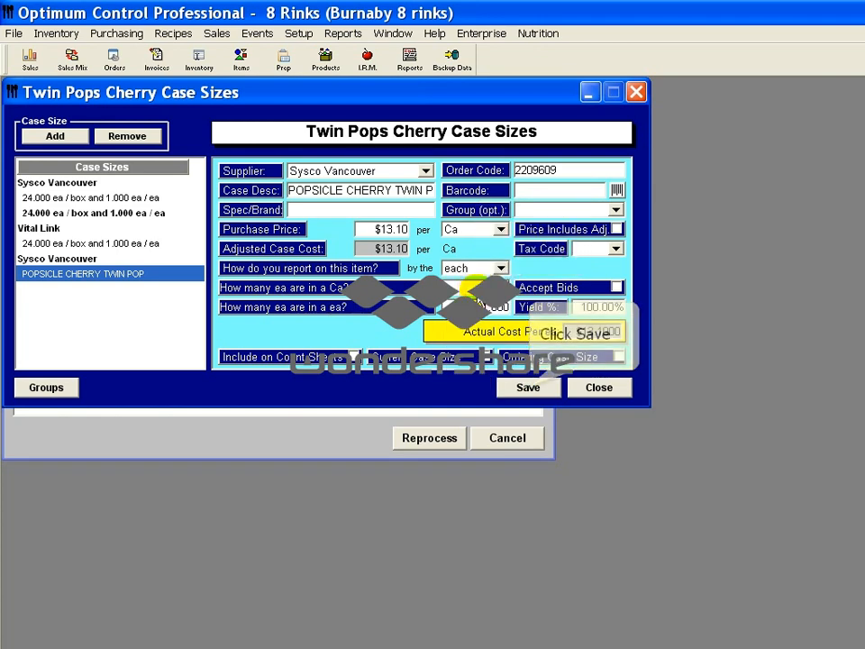
Save the POPSICLE CHERRY TWIN POP case size, accepting its price variance, and reprocess the import errors.
{"action": "left_click", "coordinate": [528, 388]}
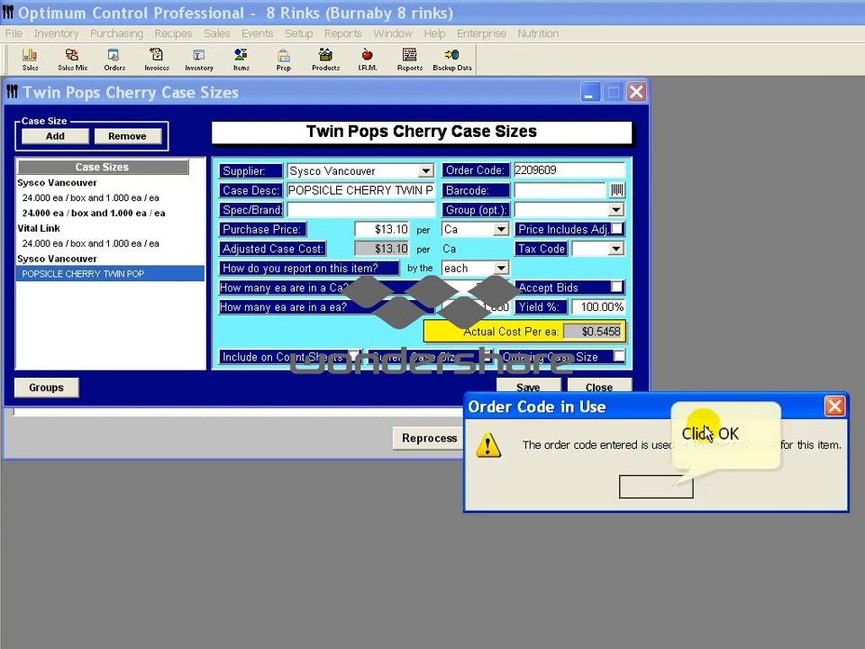
{"action": "left_click", "coordinate": [667, 485]}
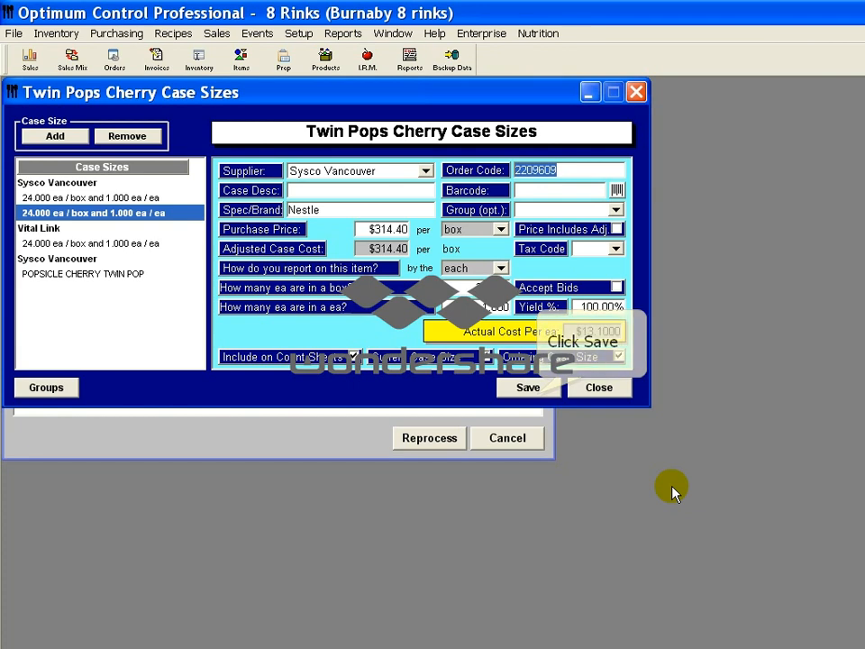
{"action": "left_click", "coordinate": [531, 388]}
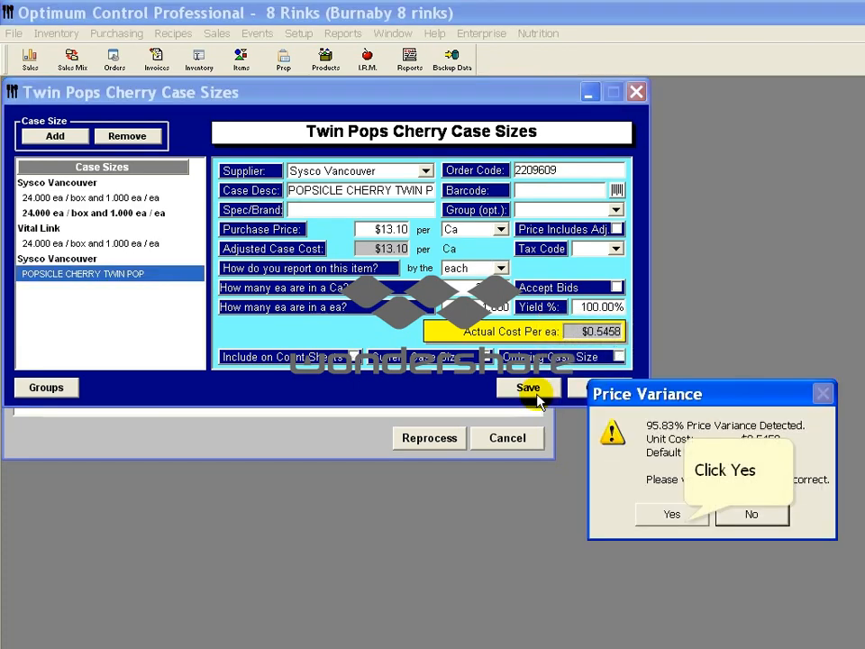
{"action": "left_click", "coordinate": [672, 514]}
{"action": "left_click", "coordinate": [692, 497]}
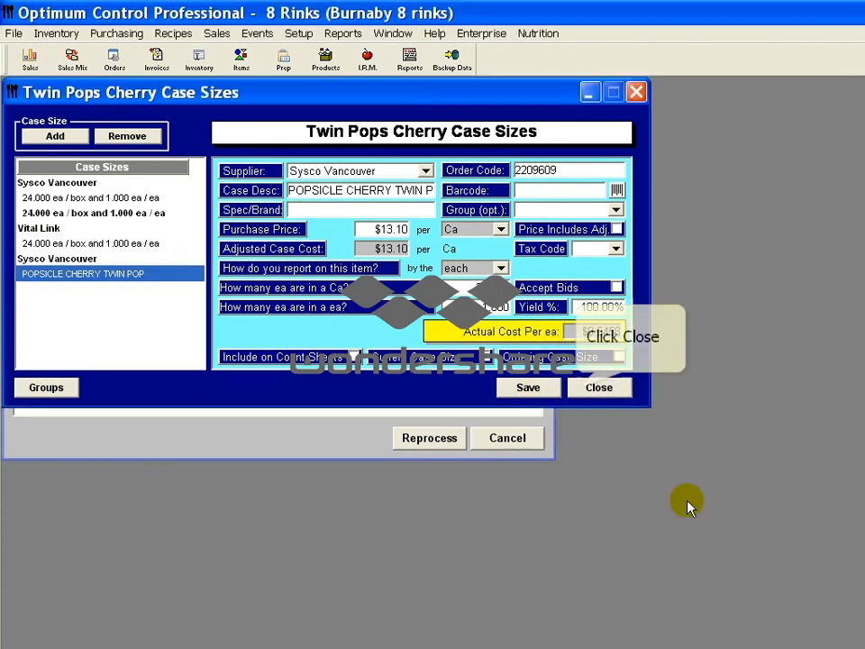
{"action": "left_click", "coordinate": [578, 389]}
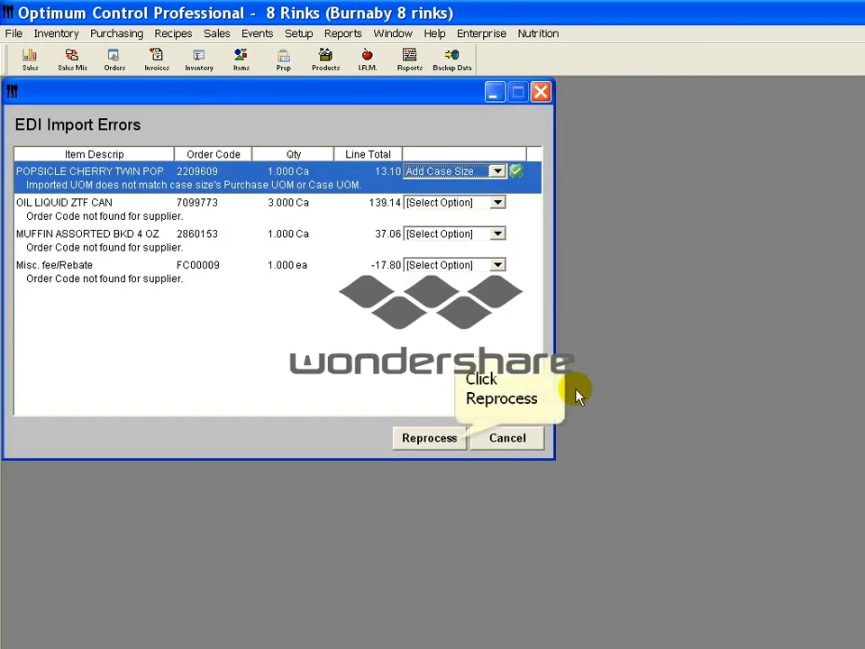
{"action": "left_click", "coordinate": [456, 443]}
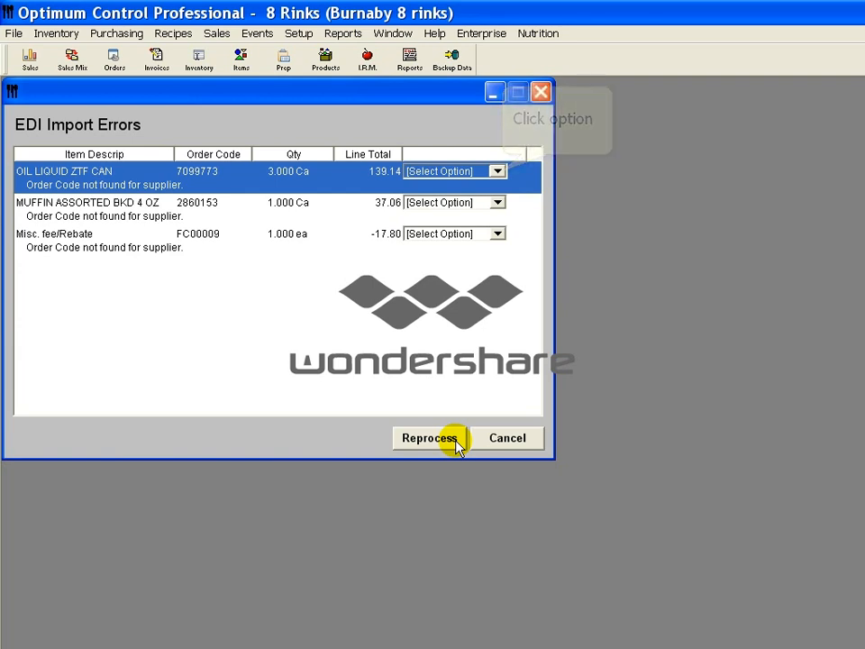
Choose Modify Case Sizes for the OIL LIQUID ZTF CAN error and open the existing Oil Liquid ZTF Can item.
{"action": "left_click", "coordinate": [499, 172]}
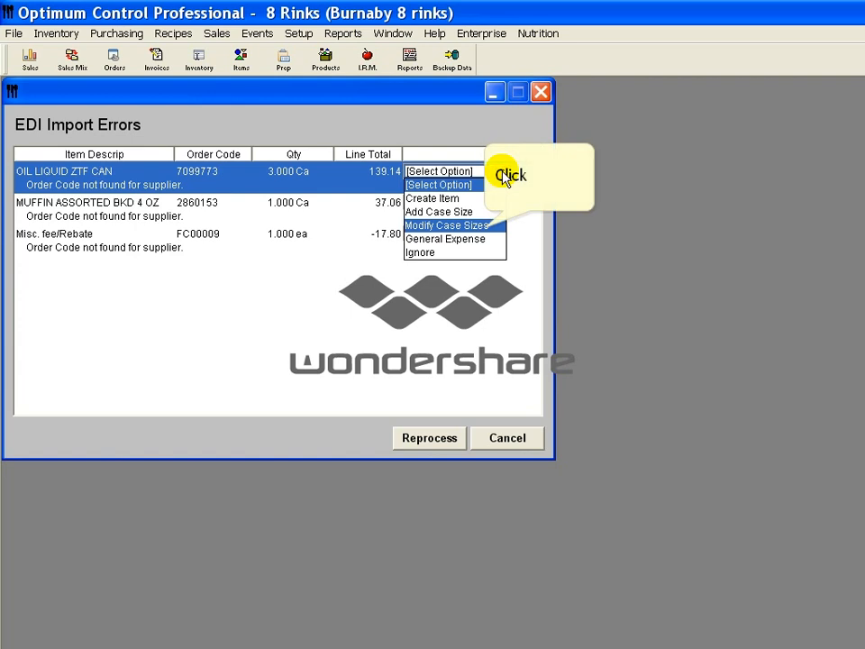
{"action": "left_click", "coordinate": [490, 225]}
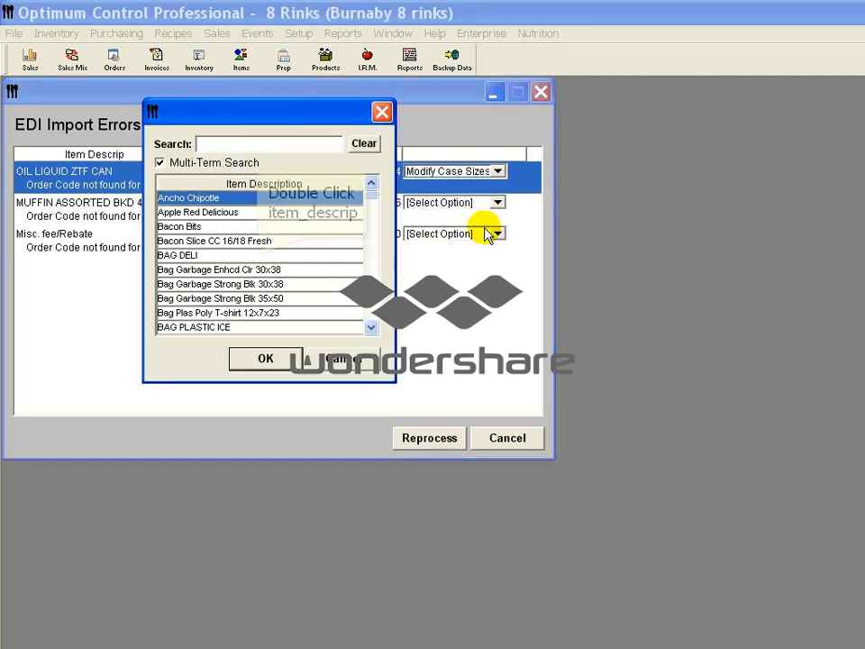
{"action": "type", "text": "oi"}
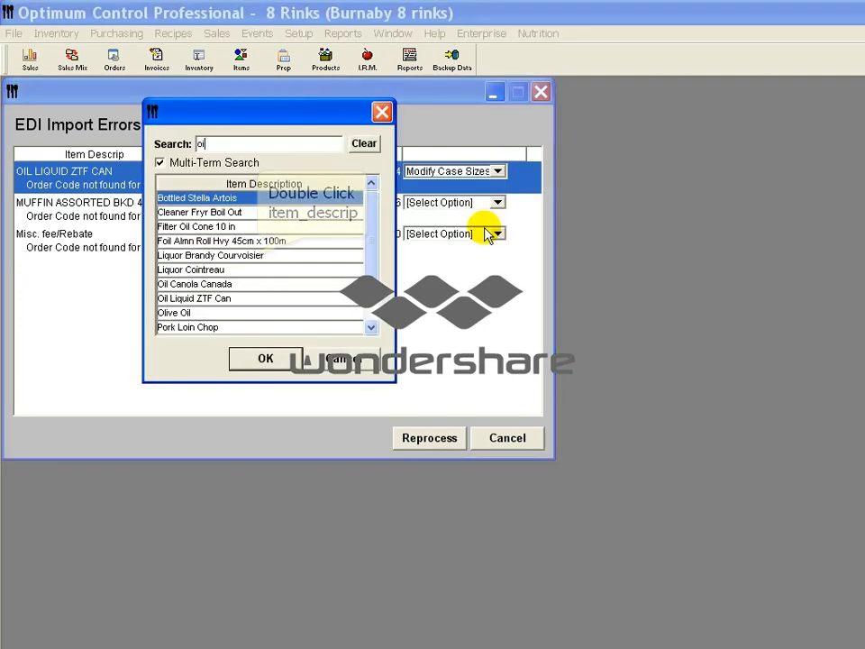
{"action": "double_click", "coordinate": [259, 255]}
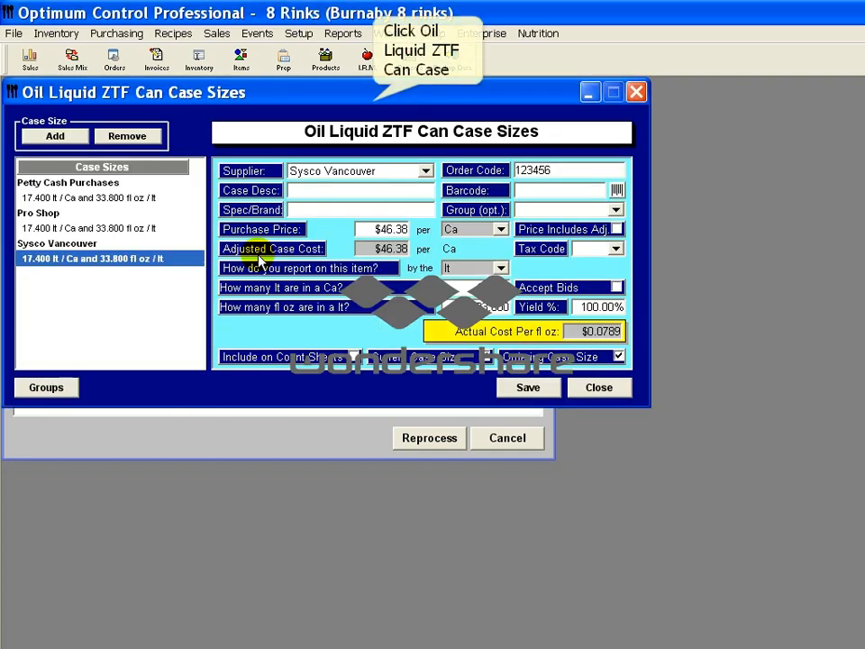
Set the order code of Oil Liquid ZTF Can's Sysco Vancouver case size to 7099773, matching the import error list.
{"action": "left_click_drag", "start_coordinate": [372, 101], "coordinate": [418, 254]}
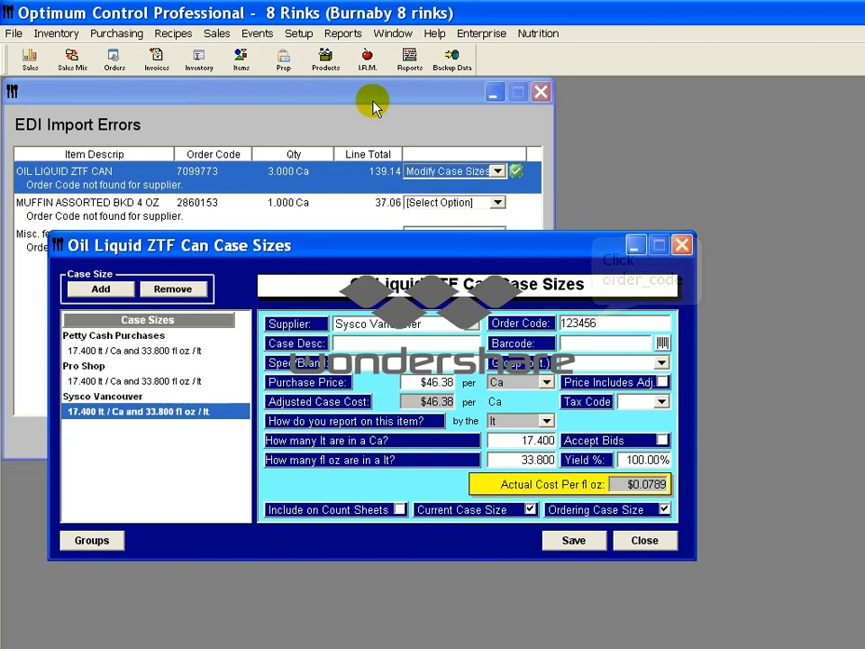
{"action": "left_click", "coordinate": [593, 324]}
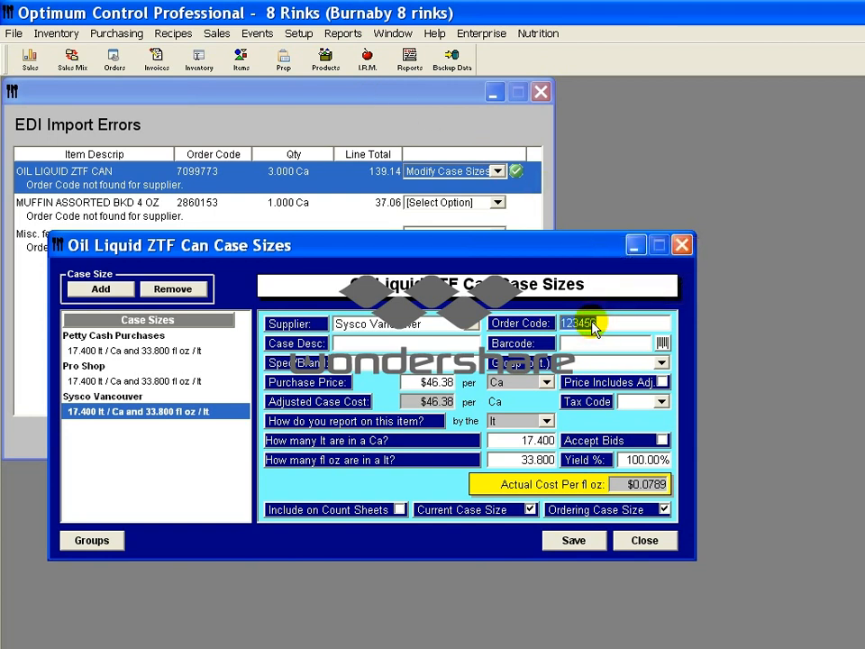
{"action": "type", "text": "709"}
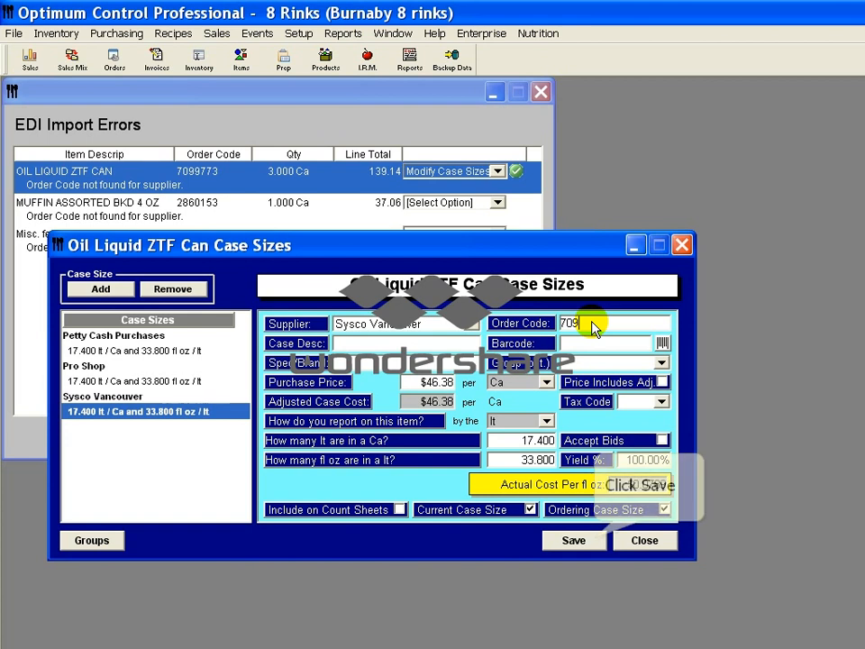
{"action": "type", "text": "977"}
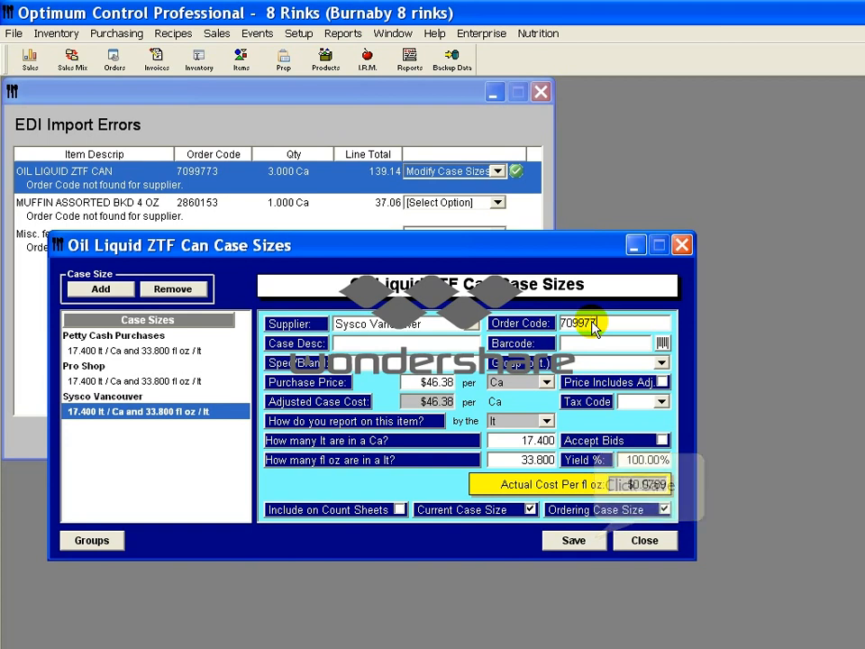
{"action": "type", "text": "3"}
Save the Oil Liquid ZTF Can case sizes and reprocess the import errors.
{"action": "left_click", "coordinate": [593, 541]}
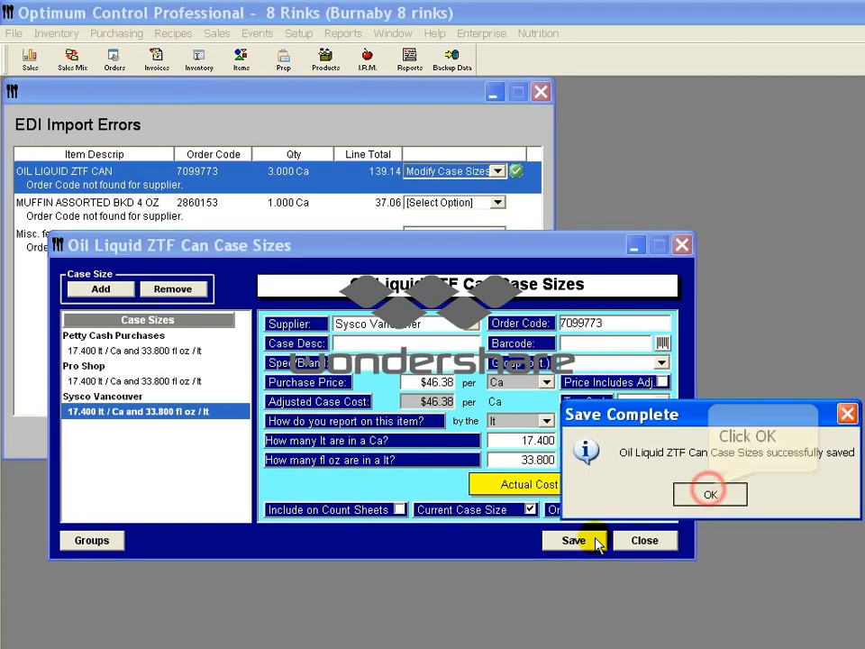
{"action": "left_click", "coordinate": [710, 494]}
{"action": "left_click", "coordinate": [645, 540]}
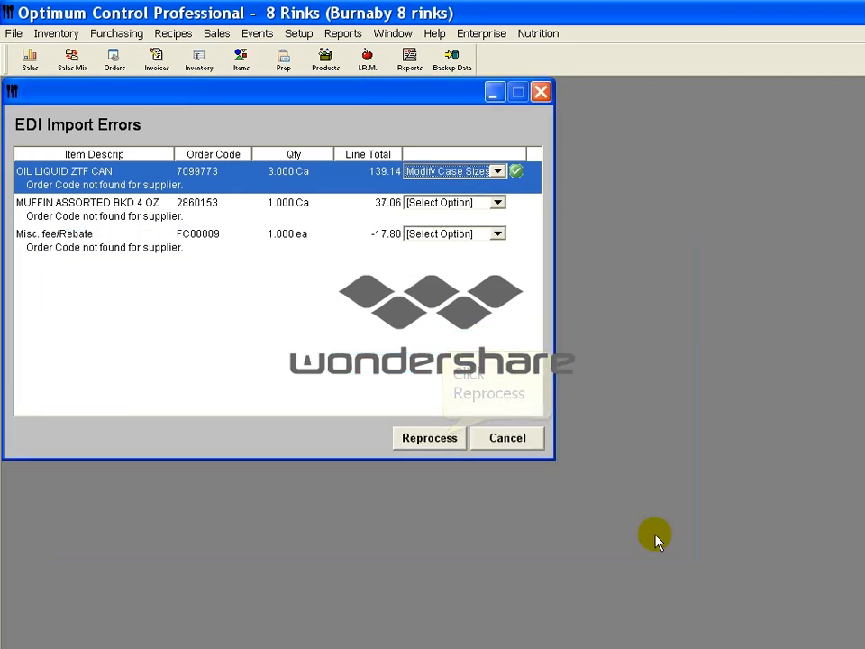
{"action": "left_click", "coordinate": [442, 438]}
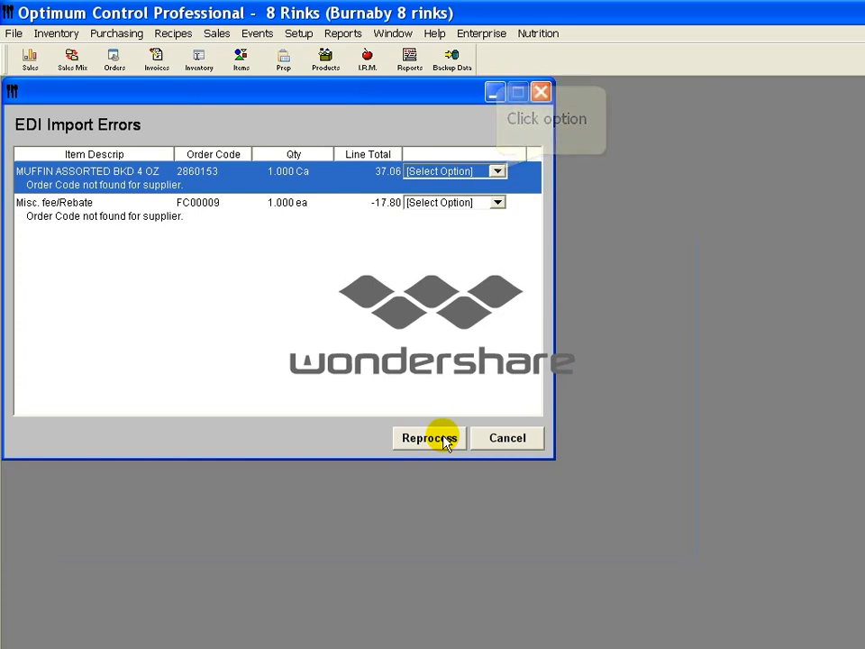
Create a new item for MUFFIN ASSORTED BKD 4 OZ and copy its case description into the item description.
{"action": "left_click", "coordinate": [498, 171]}
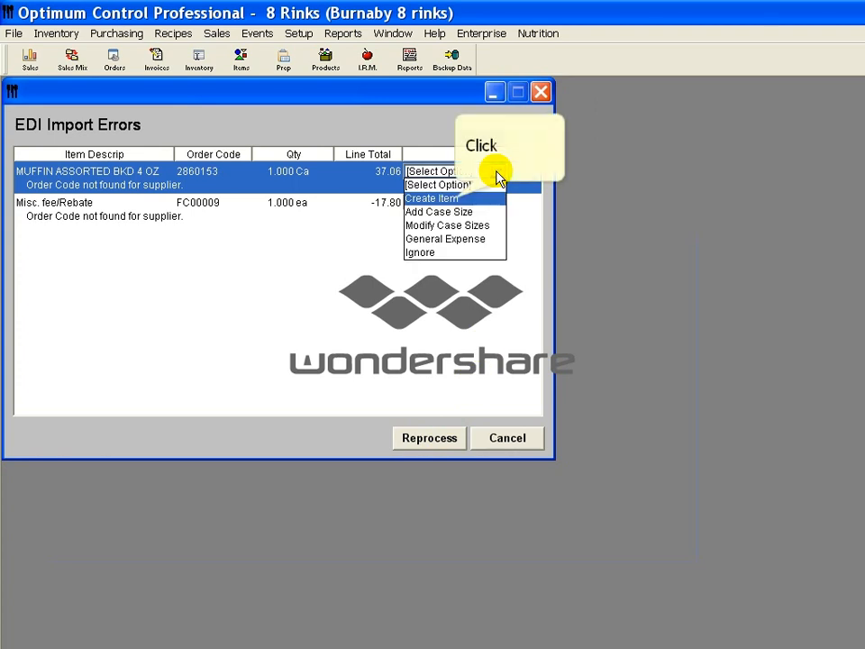
{"action": "left_click", "coordinate": [455, 199]}
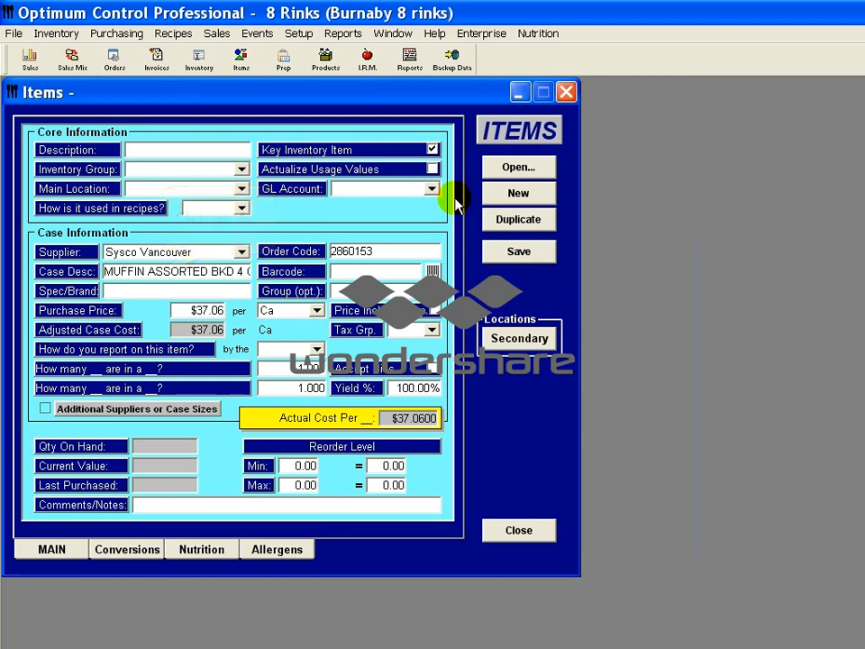
{"action": "right_click", "coordinate": [164, 270]}
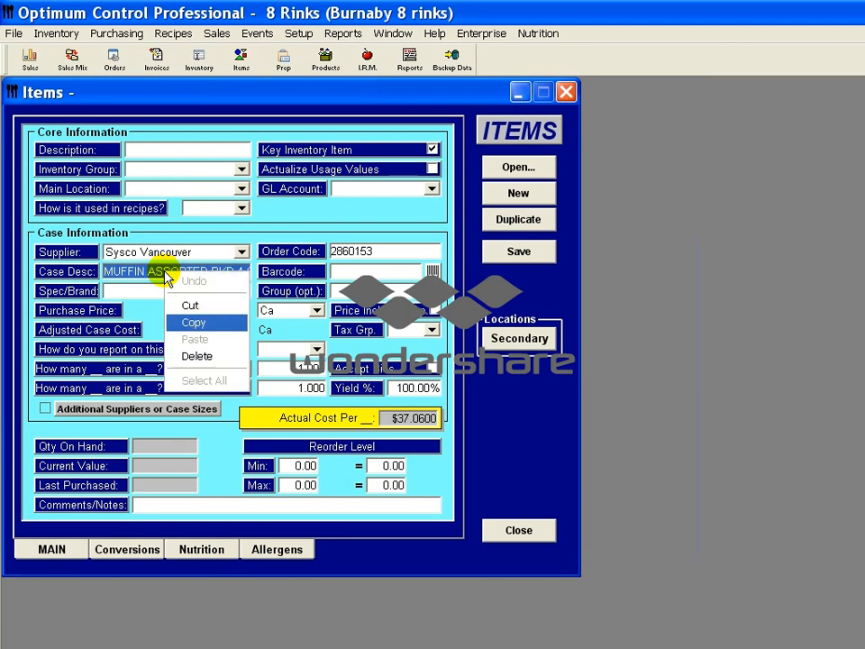
{"action": "left_click", "coordinate": [192, 321]}
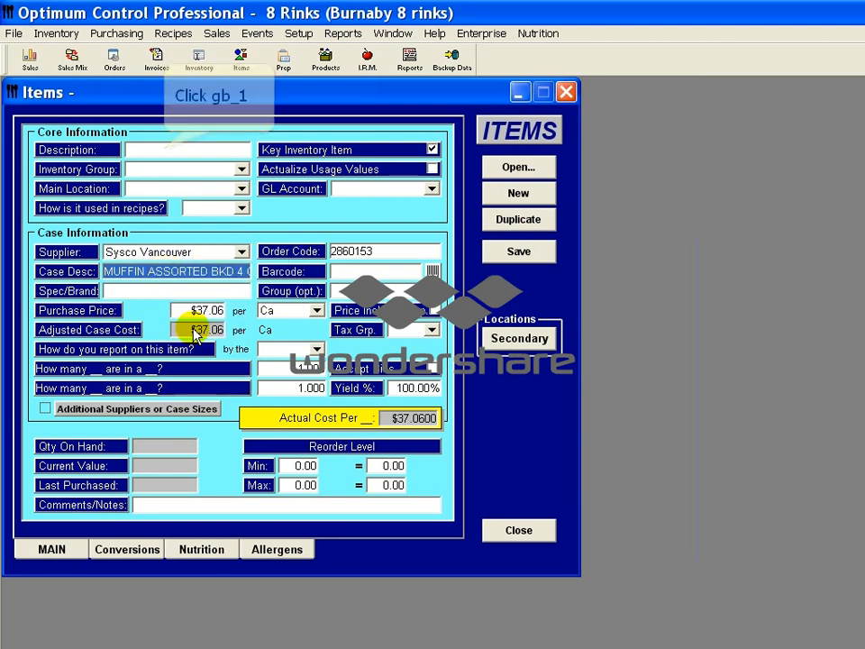
{"action": "right_click", "coordinate": [165, 150]}
{"action": "left_click", "coordinate": [197, 216]}
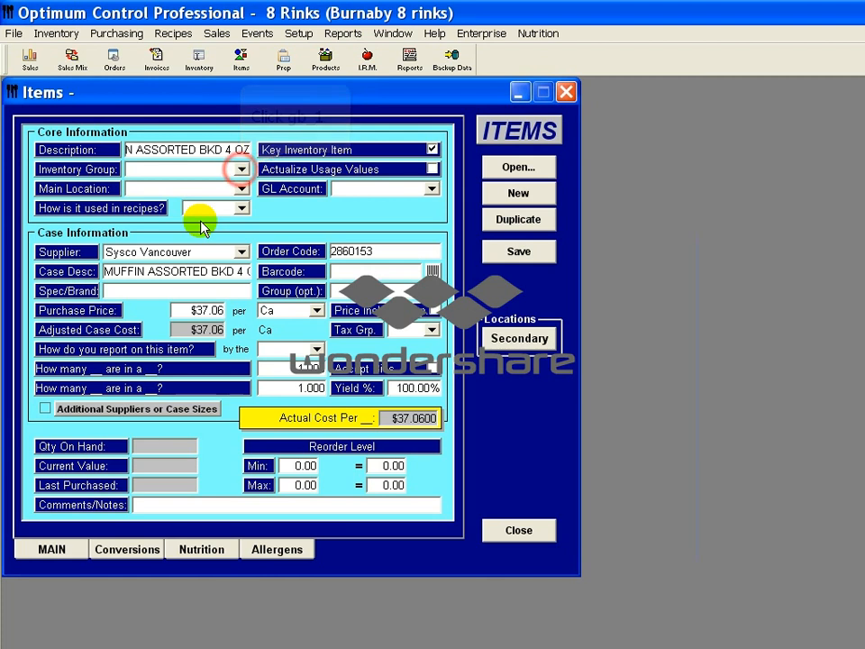
Set the muffin item's inventory group to Food (Food), main location to Freezer and recipe unit to each.
{"action": "left_click", "coordinate": [241, 170]}
{"action": "scroll", "coordinate": [200, 184], "scroll_direction": "down", "scroll_amount": 3}
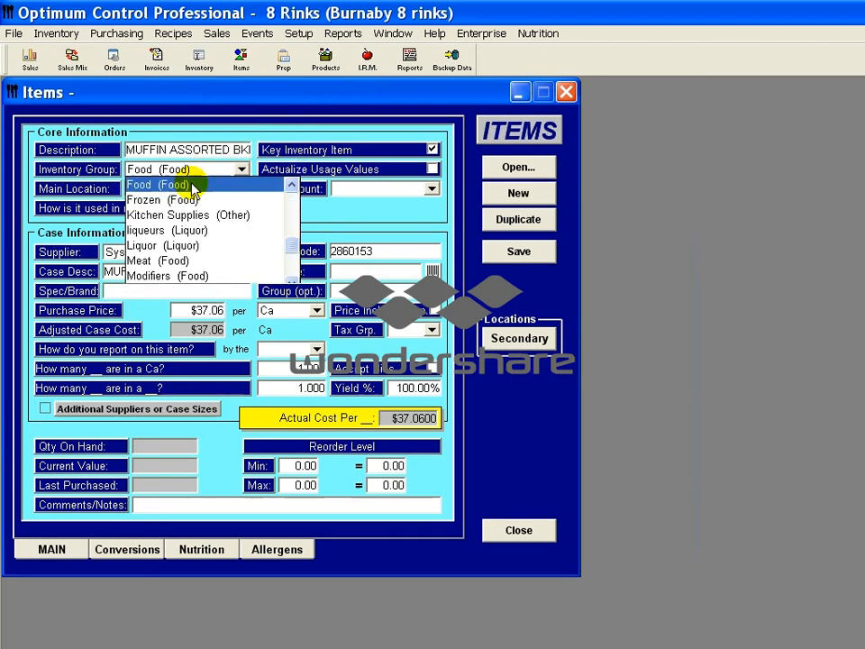
{"action": "left_click", "coordinate": [199, 183]}
{"action": "left_click", "coordinate": [197, 189]}
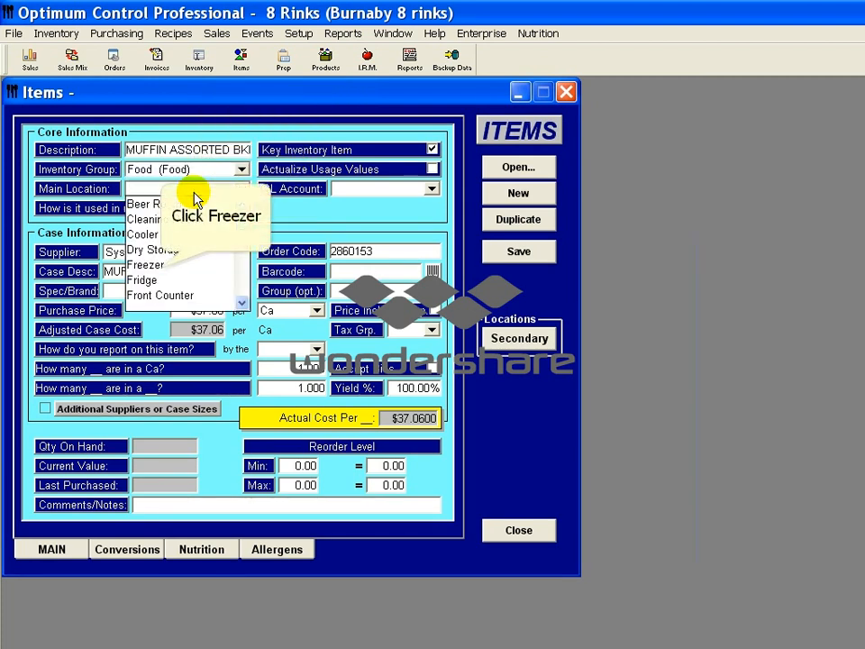
{"action": "left_click", "coordinate": [164, 265]}
{"action": "left_click", "coordinate": [211, 209]}
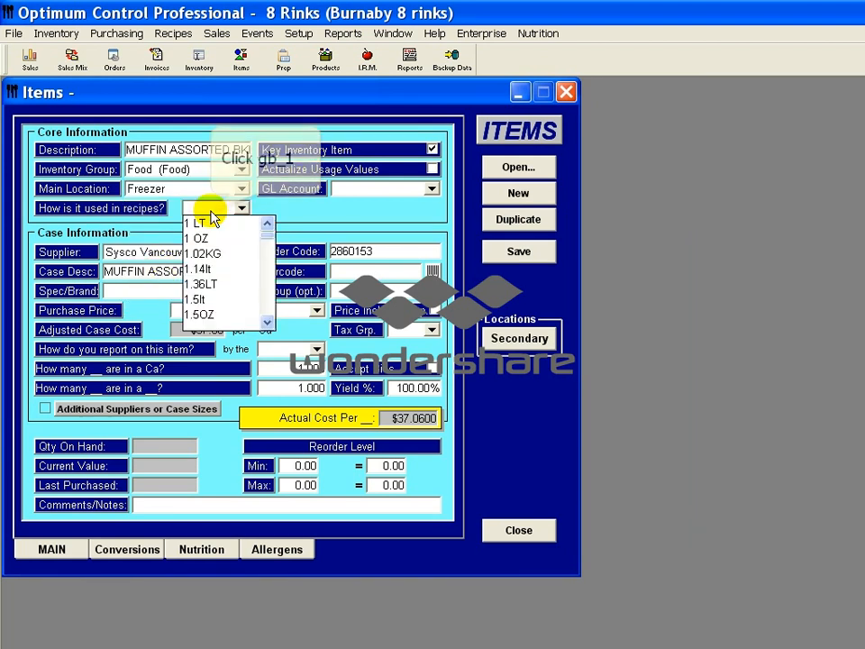
{"action": "key", "text": "e"}
{"action": "left_click", "coordinate": [211, 212]}
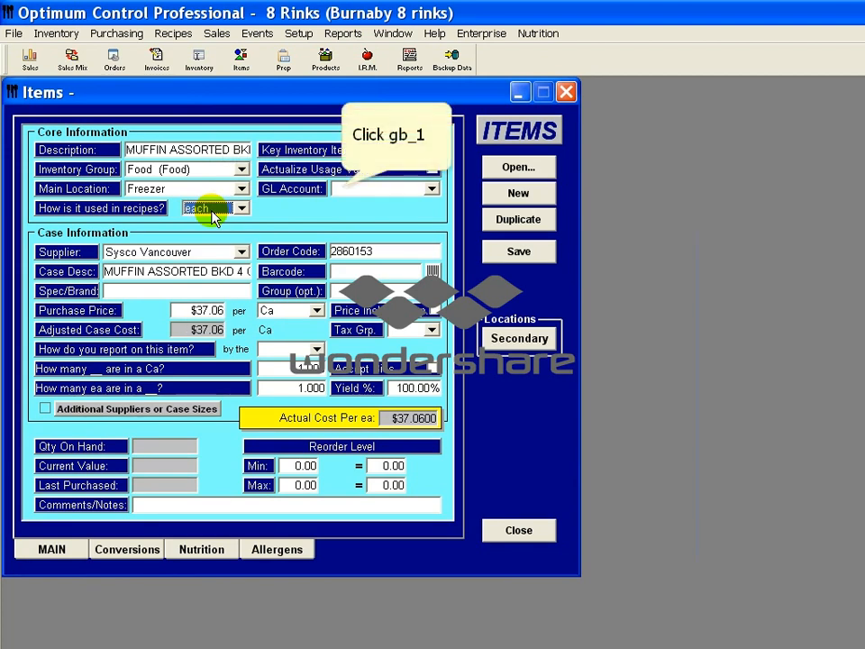
Set the muffin item's GL account to Food (5402), its reporting unit to each and the quantity to 48 each per case.
{"action": "left_click", "coordinate": [341, 189]}
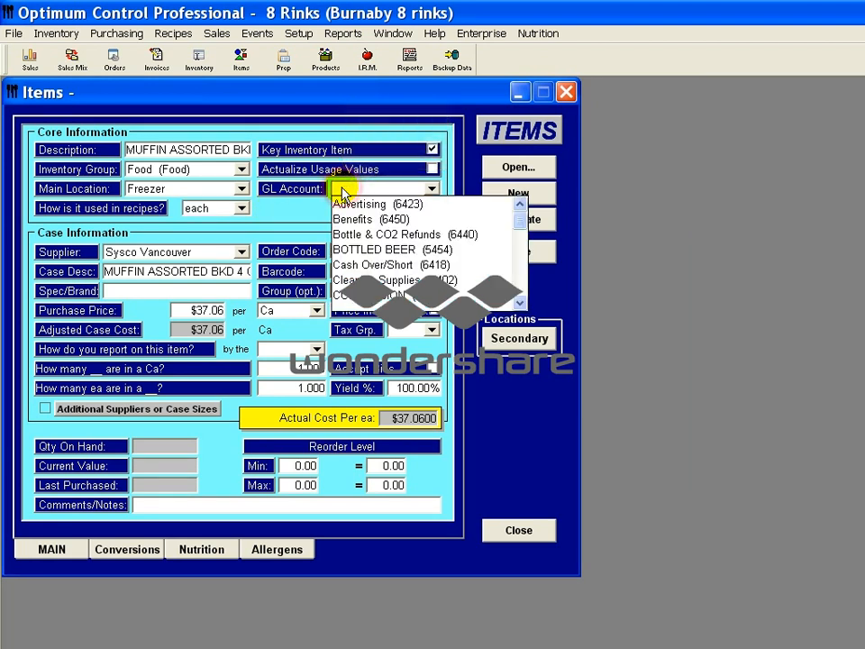
{"action": "key", "text": "f"}
{"action": "left_click", "coordinate": [342, 189]}
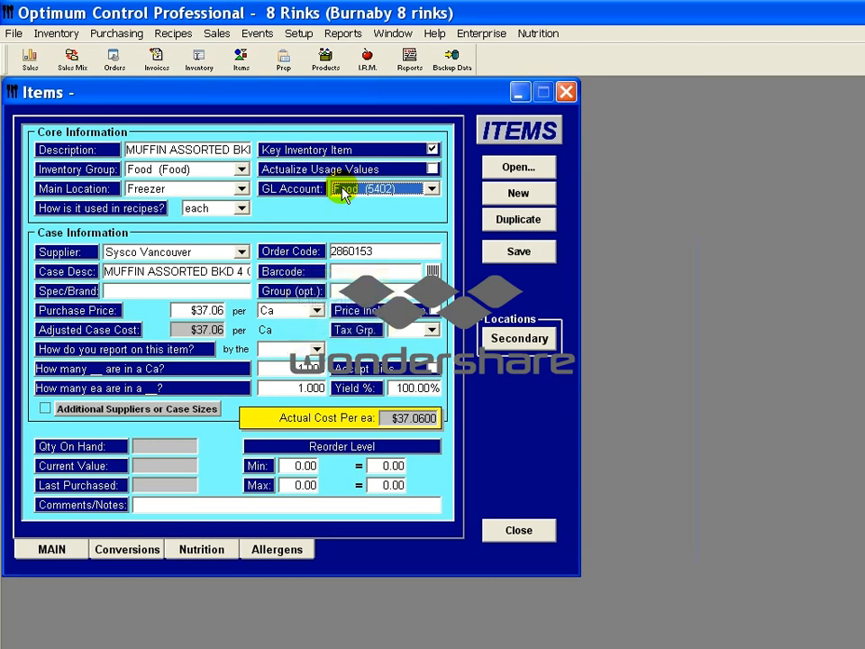
{"action": "left_click", "coordinate": [289, 350]}
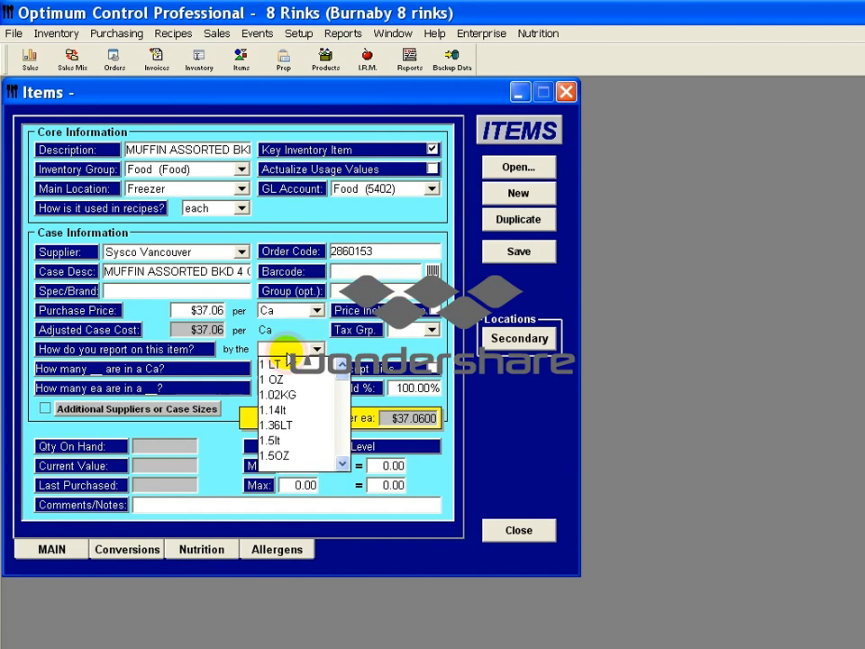
{"action": "left_click", "coordinate": [300, 367]}
{"action": "left_click", "coordinate": [302, 370]}
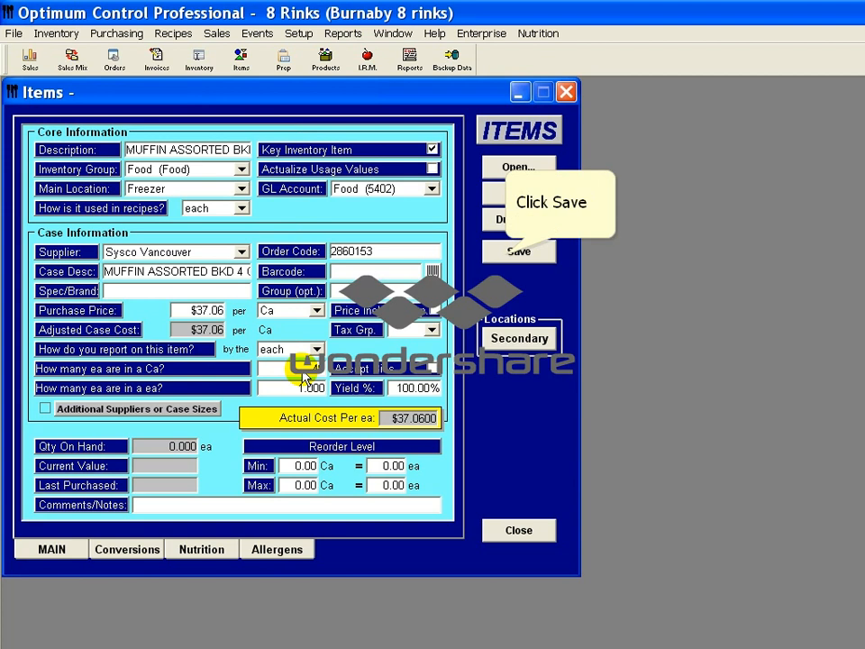
Save the muffin item under the unique description MUFFIN ASSORTED BKD 4 OZ* and reprocess the import errors.
{"action": "left_click", "coordinate": [518, 252]}
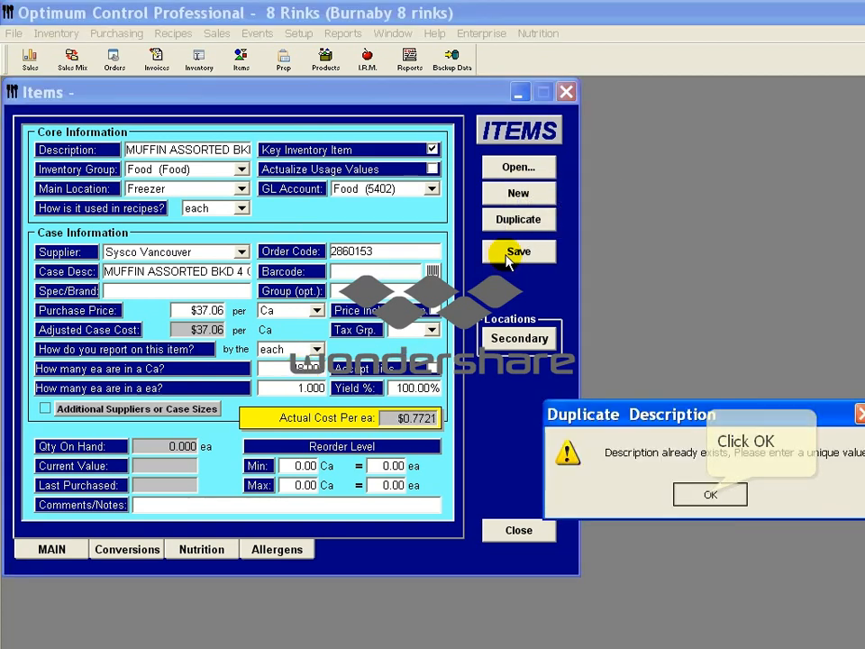
{"action": "left_click", "coordinate": [709, 494]}
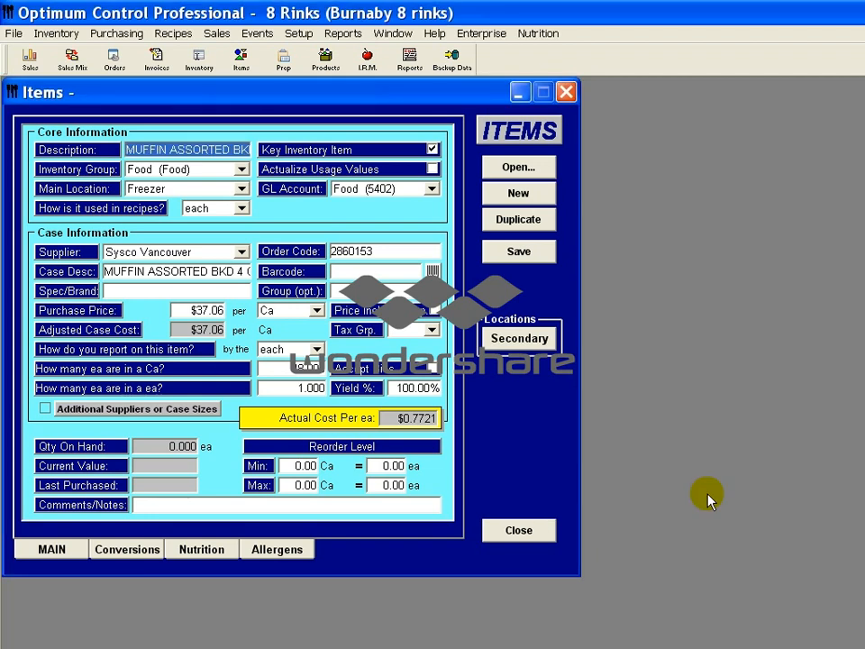
{"action": "key", "text": "End"}
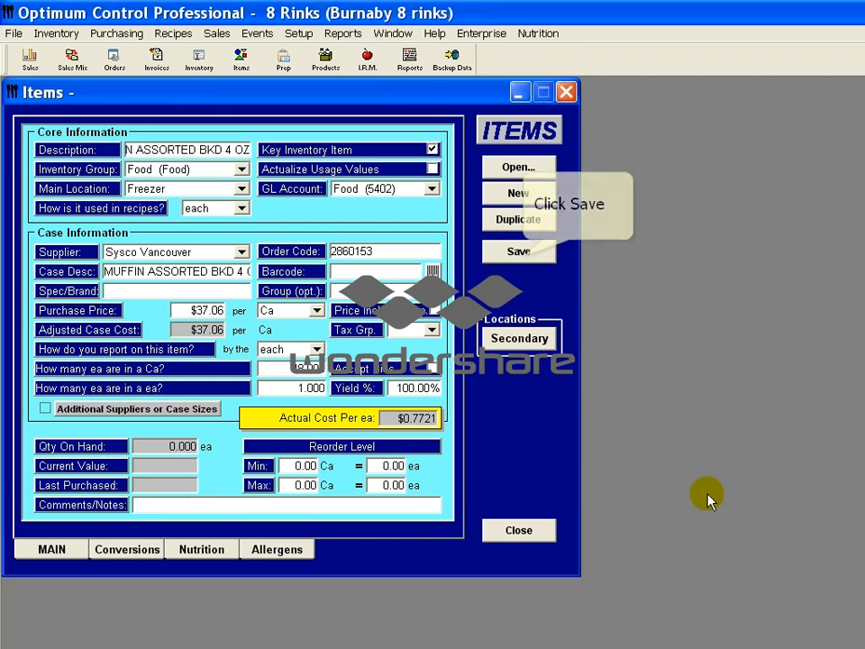
{"action": "left_click", "coordinate": [521, 255]}
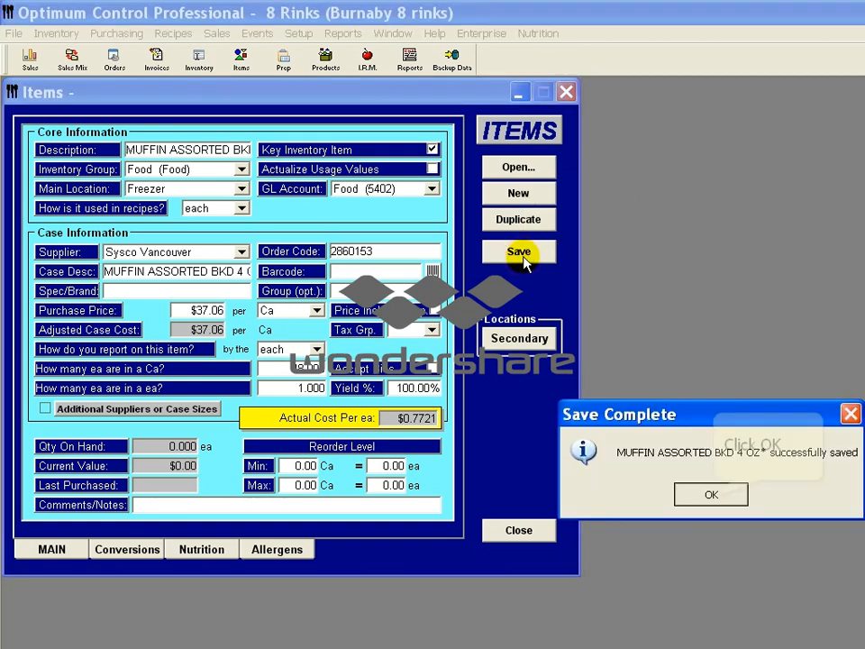
{"action": "left_click", "coordinate": [712, 495]}
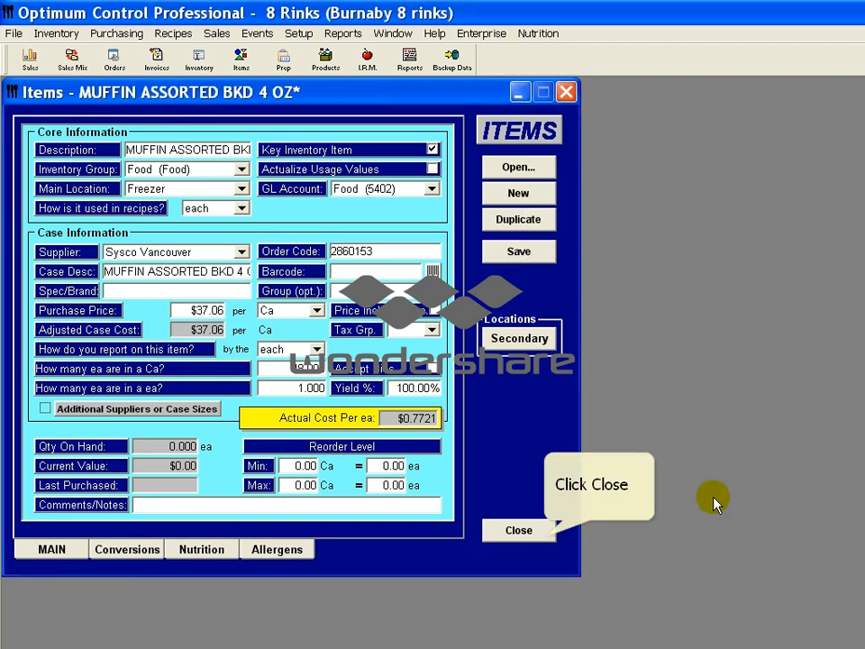
{"action": "left_click", "coordinate": [553, 532]}
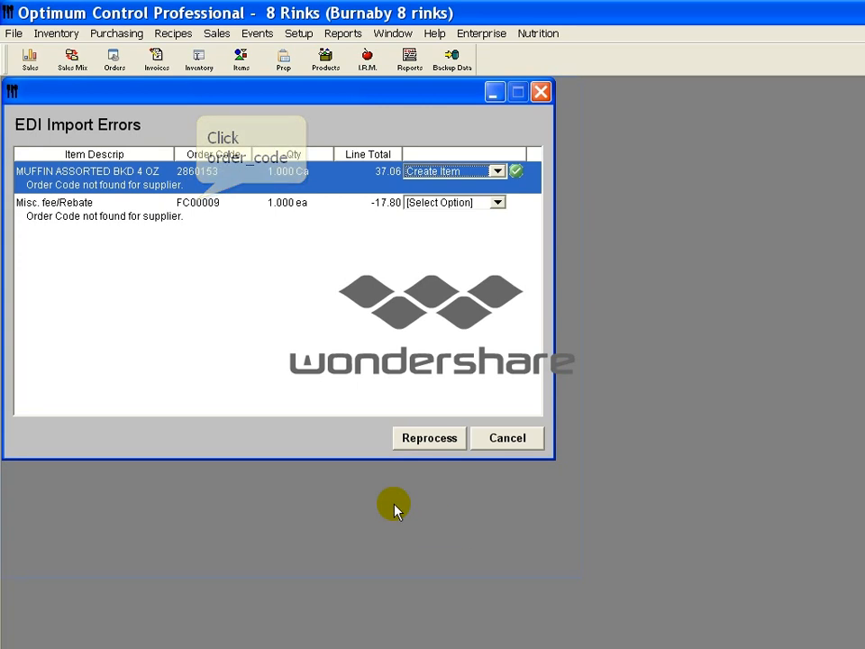
{"action": "left_click", "coordinate": [199, 205]}
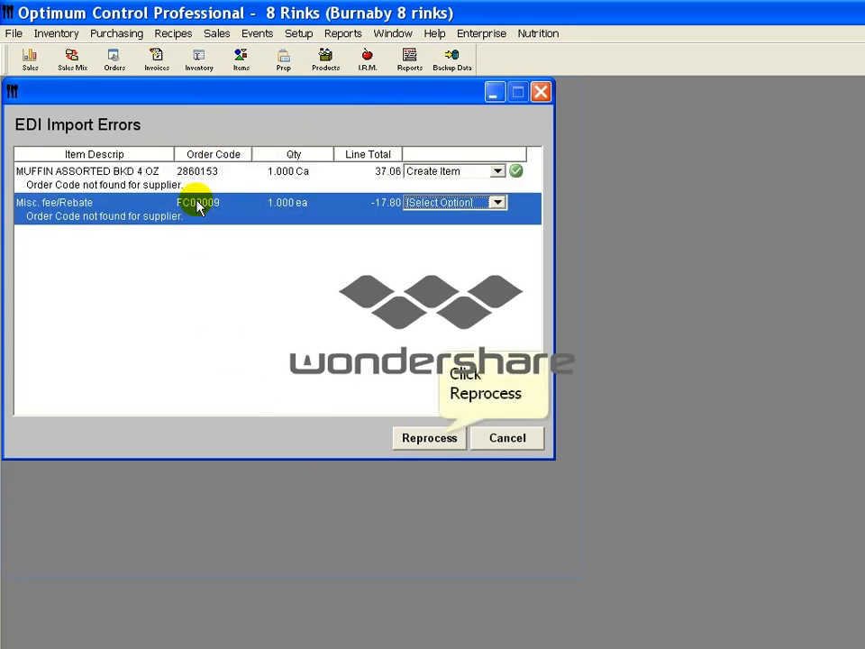
{"action": "left_click", "coordinate": [436, 438]}
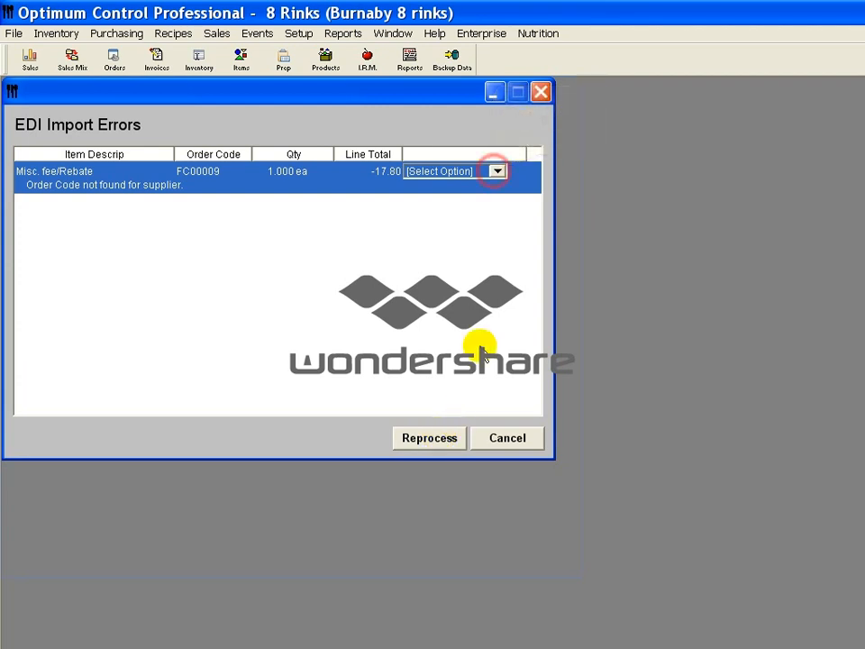
Assign the Misc. fee/Rebate line as a General Expense to the Bottle & CO2 Refunds (6440) account.
{"action": "left_click", "coordinate": [497, 171]}
{"action": "left_click", "coordinate": [476, 238]}
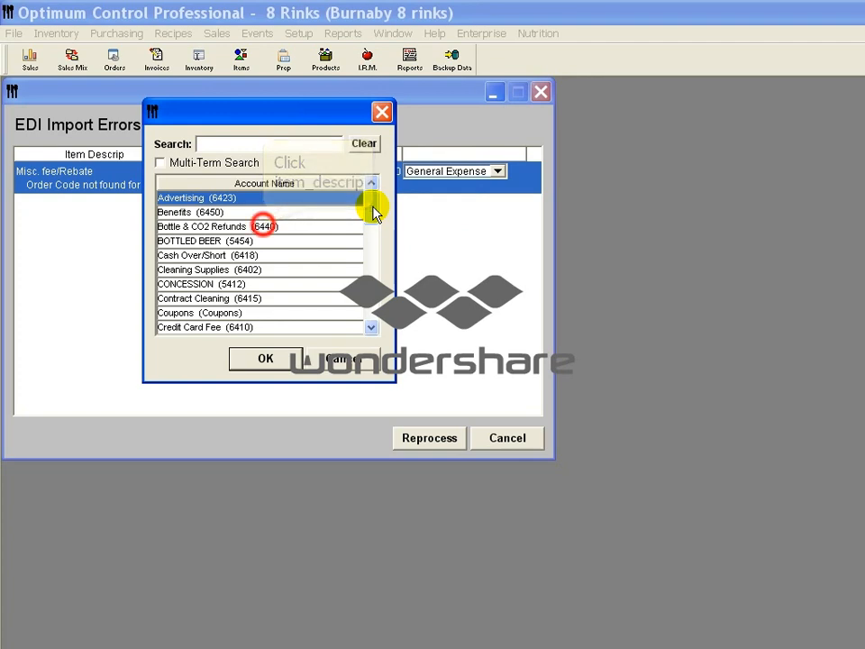
{"action": "left_click", "coordinate": [262, 227]}
{"action": "left_click", "coordinate": [265, 358]}
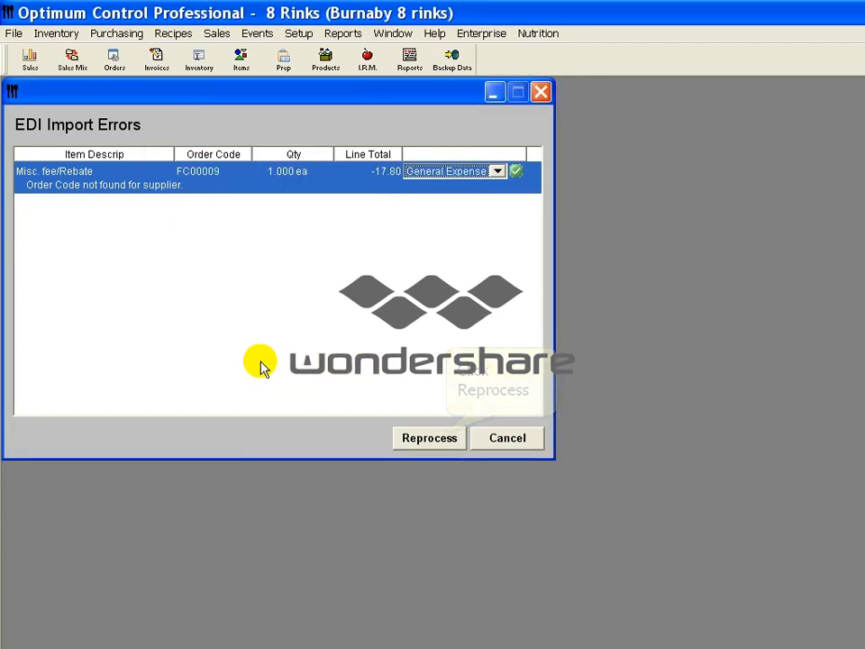
Reprocess the Sysco Vancouver invoice and continue processing it in the invoice window.
{"action": "left_click", "coordinate": [445, 438]}
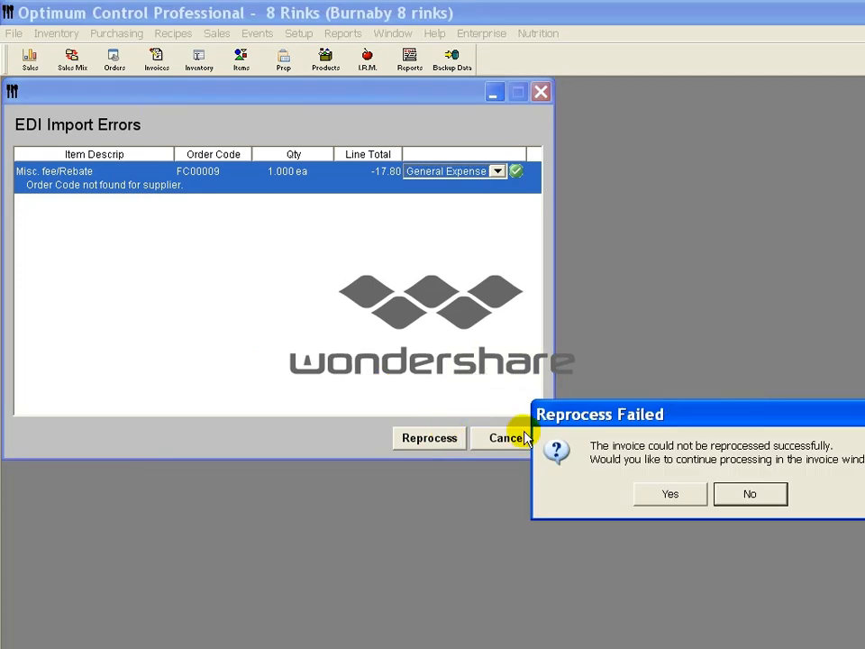
{"action": "left_click_drag", "start_coordinate": [741, 426], "coordinate": [664, 416]}
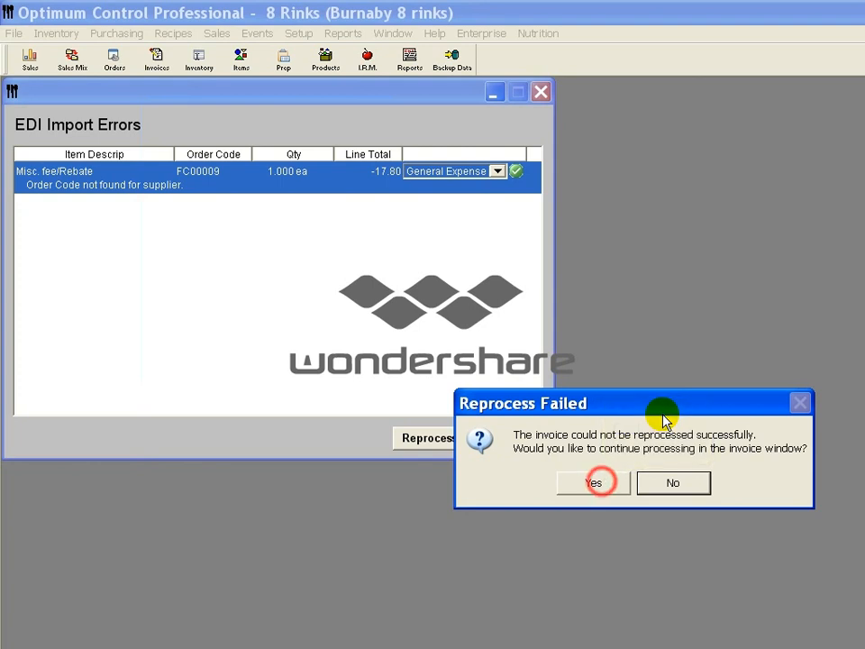
{"action": "left_click", "coordinate": [593, 482]}
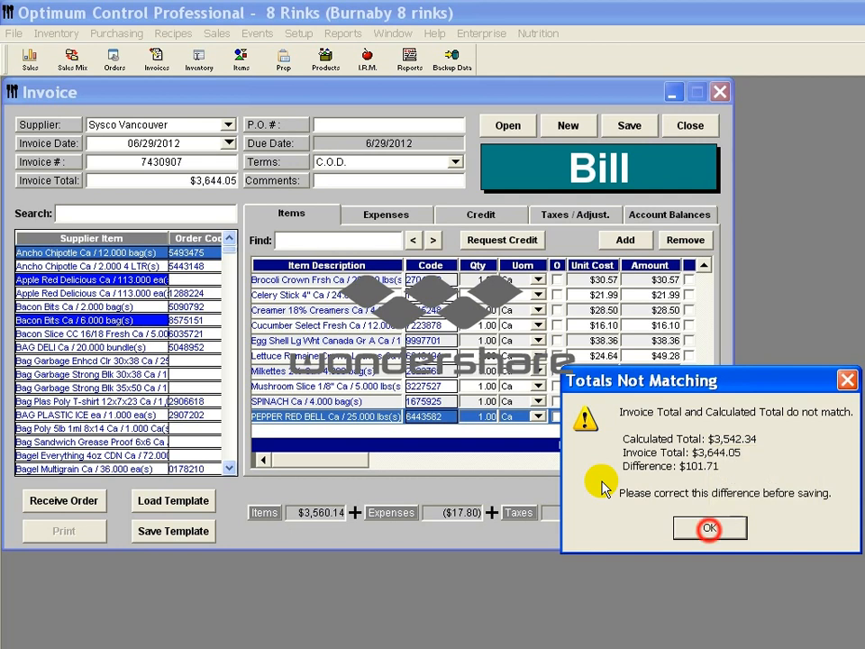
{"action": "left_click", "coordinate": [709, 528]}
Add the HST BC tax to the invoice with an amount on invoice of 101.71 to cover the totals difference.
{"action": "left_click", "coordinate": [590, 213]}
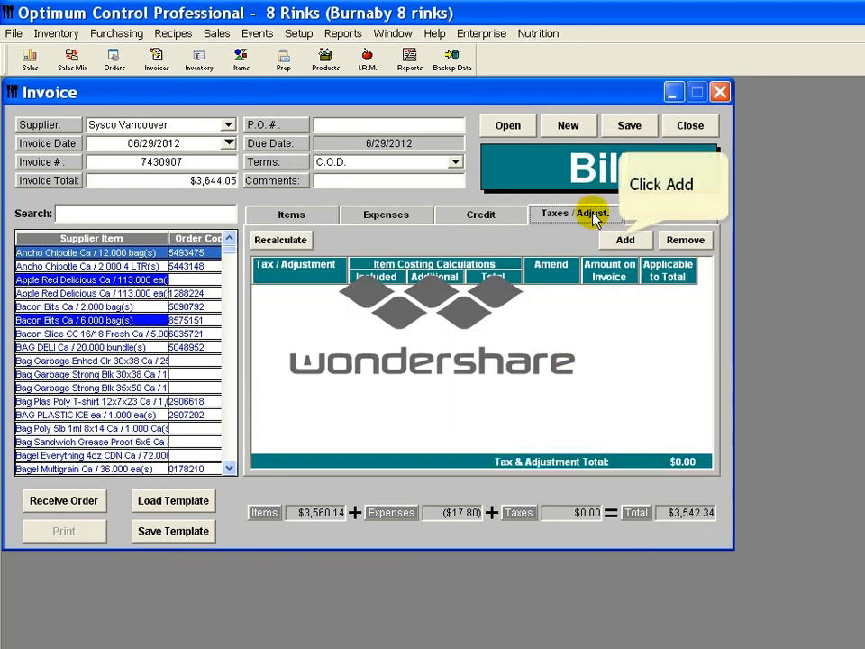
{"action": "left_click", "coordinate": [622, 237]}
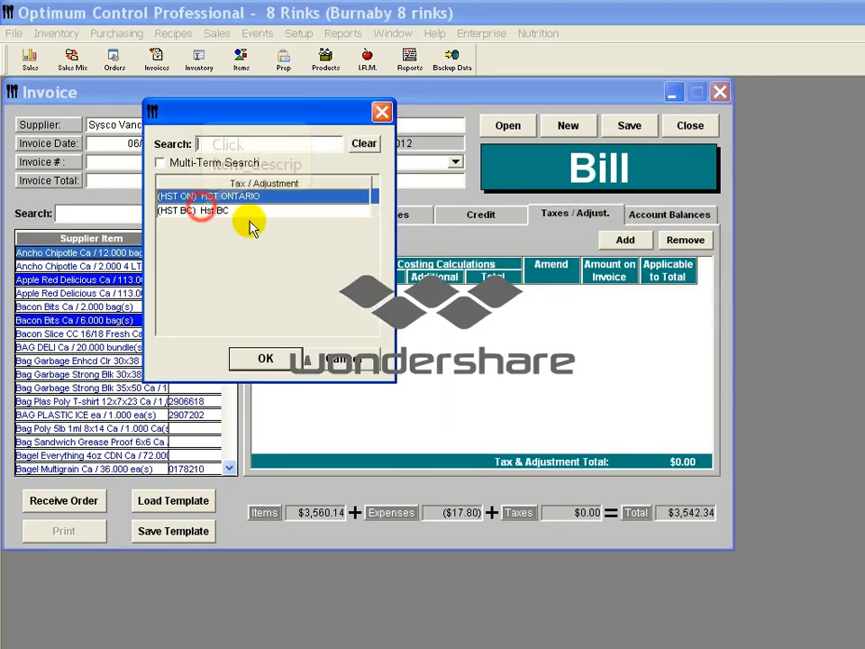
{"action": "left_click", "coordinate": [200, 211]}
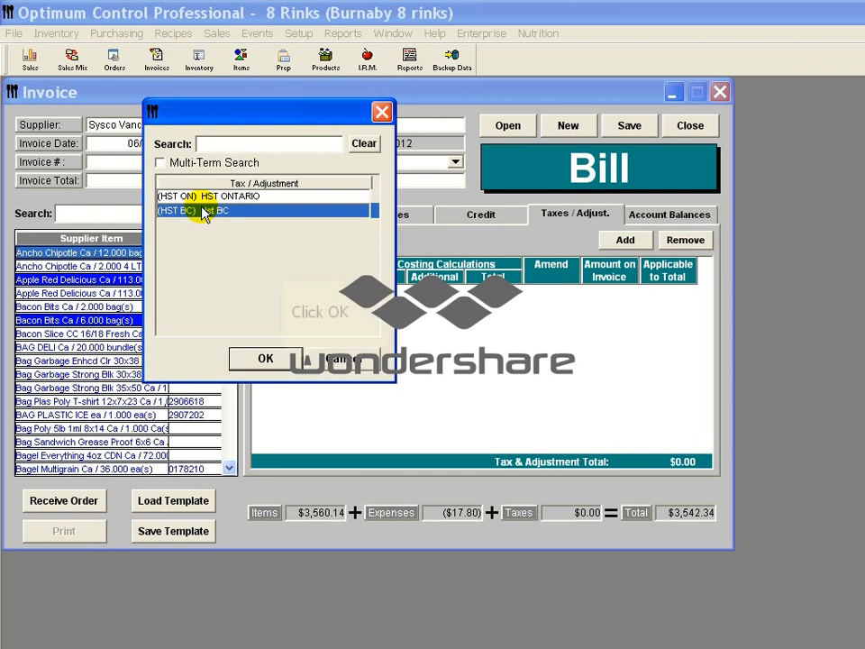
{"action": "left_click", "coordinate": [282, 365]}
{"action": "left_click", "coordinate": [599, 291]}
{"action": "type", "text": "10"}
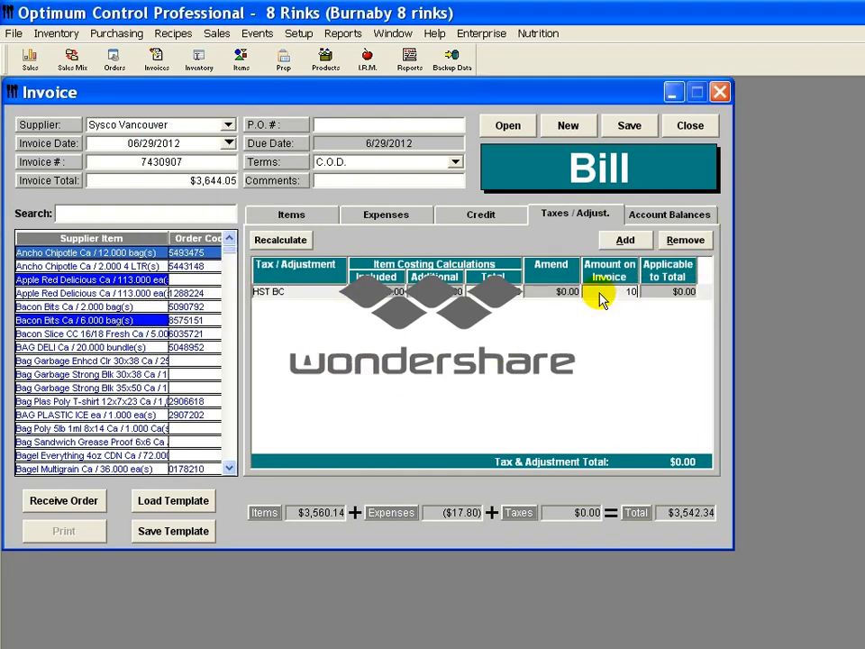
{"action": "type", "text": "1.71"}
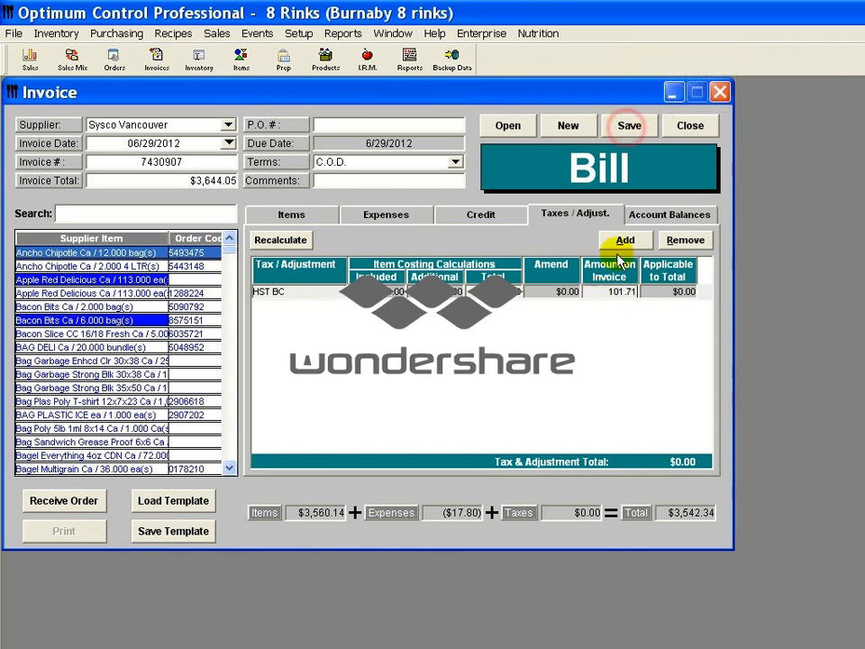
Save the invoice with its date confirmed as correct, close it and mark the previously imported invoice files as imported.
{"action": "left_click", "coordinate": [629, 128]}
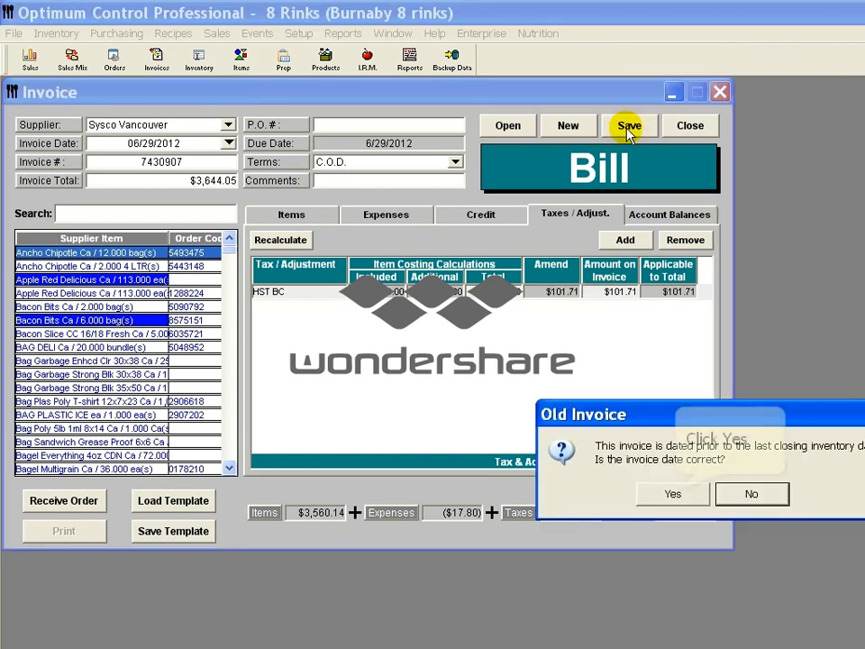
{"action": "left_click", "coordinate": [675, 494]}
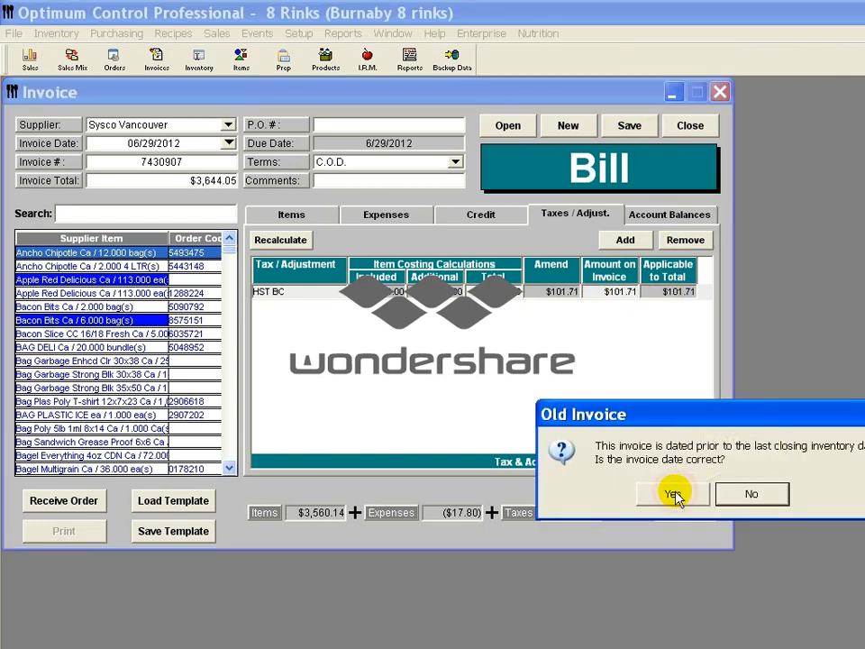
{"action": "left_click", "coordinate": [680, 495]}
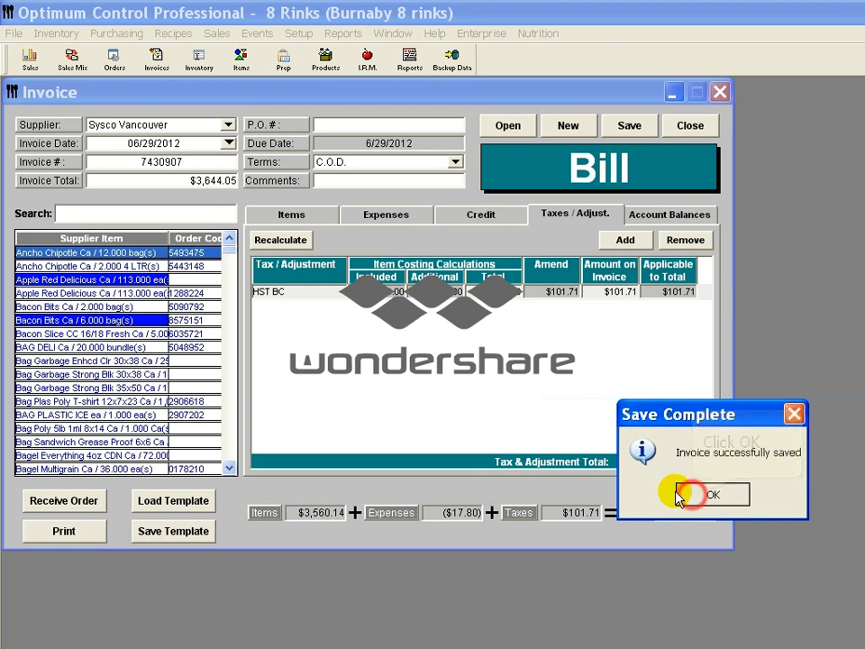
{"action": "left_click", "coordinate": [683, 135]}
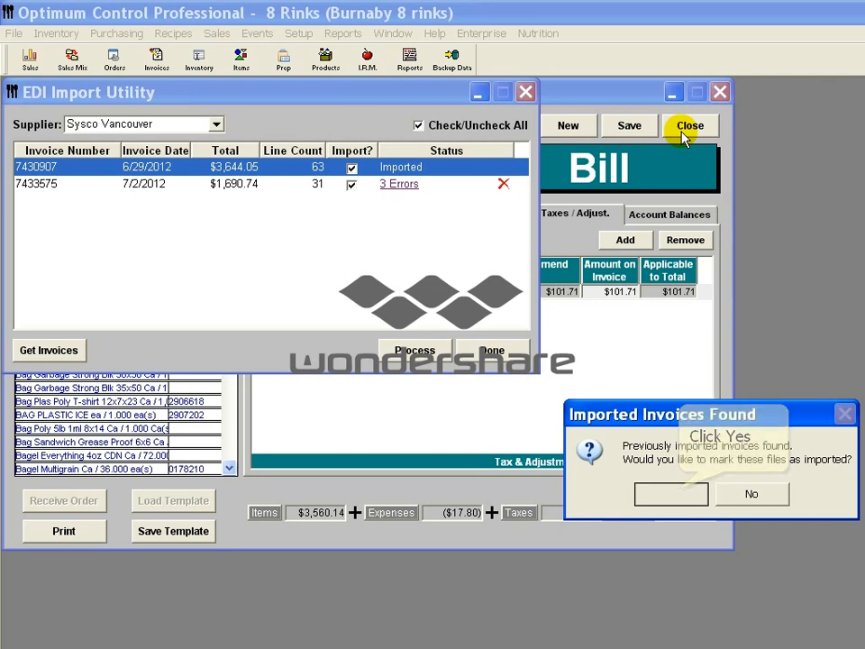
{"action": "left_click", "coordinate": [678, 494]}
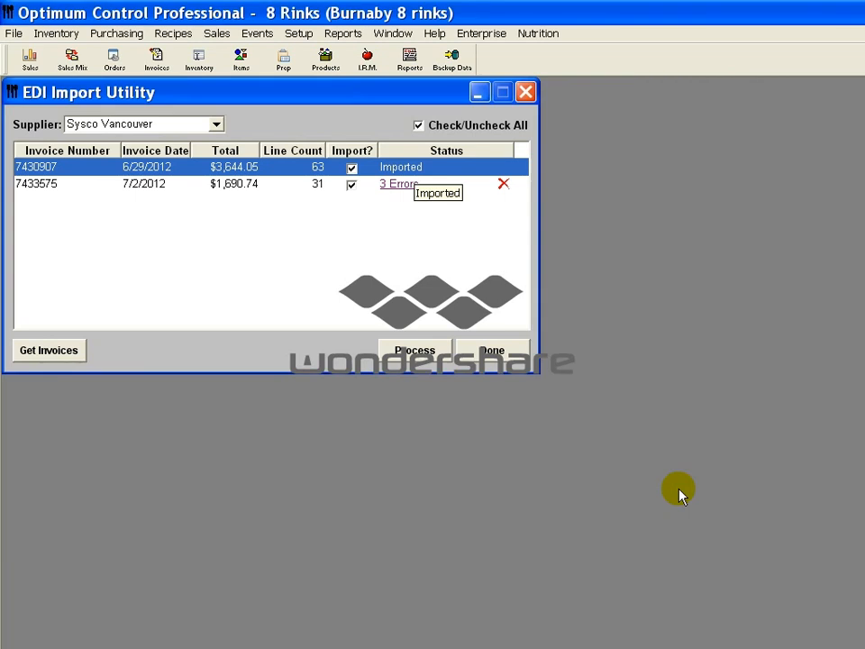